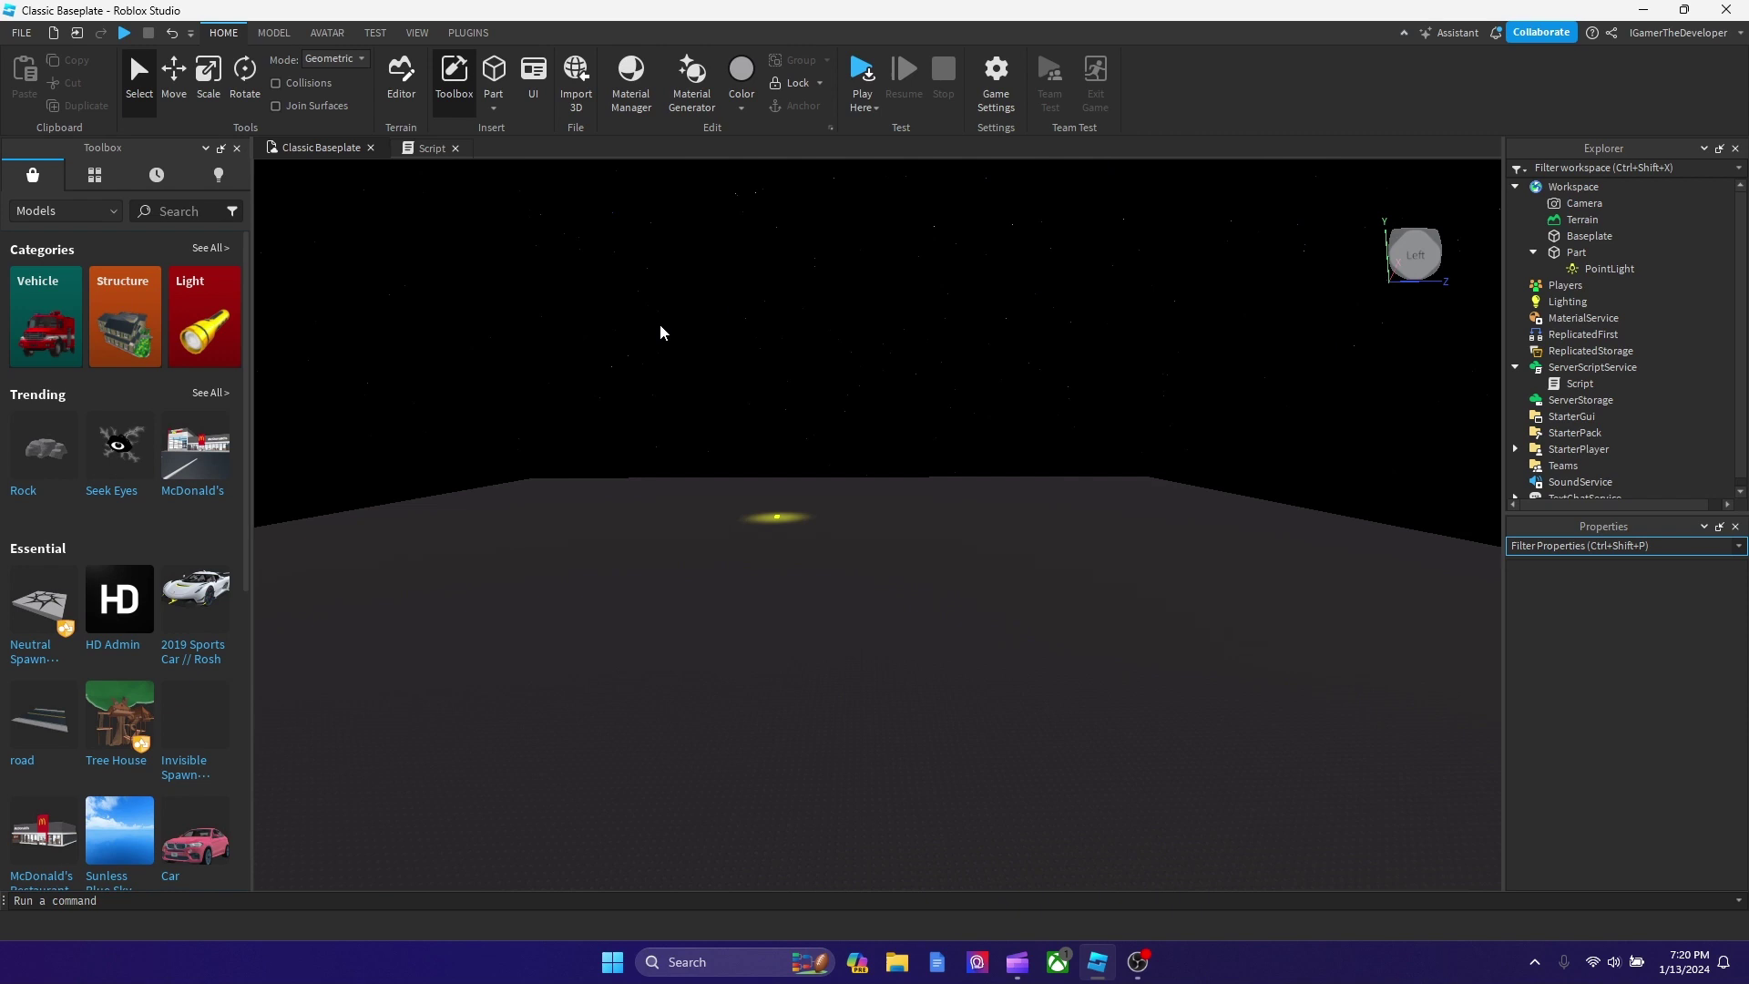
Publish the baseplate place as the new game 'Untitled Game' with Team Create left on.
click(22, 35)
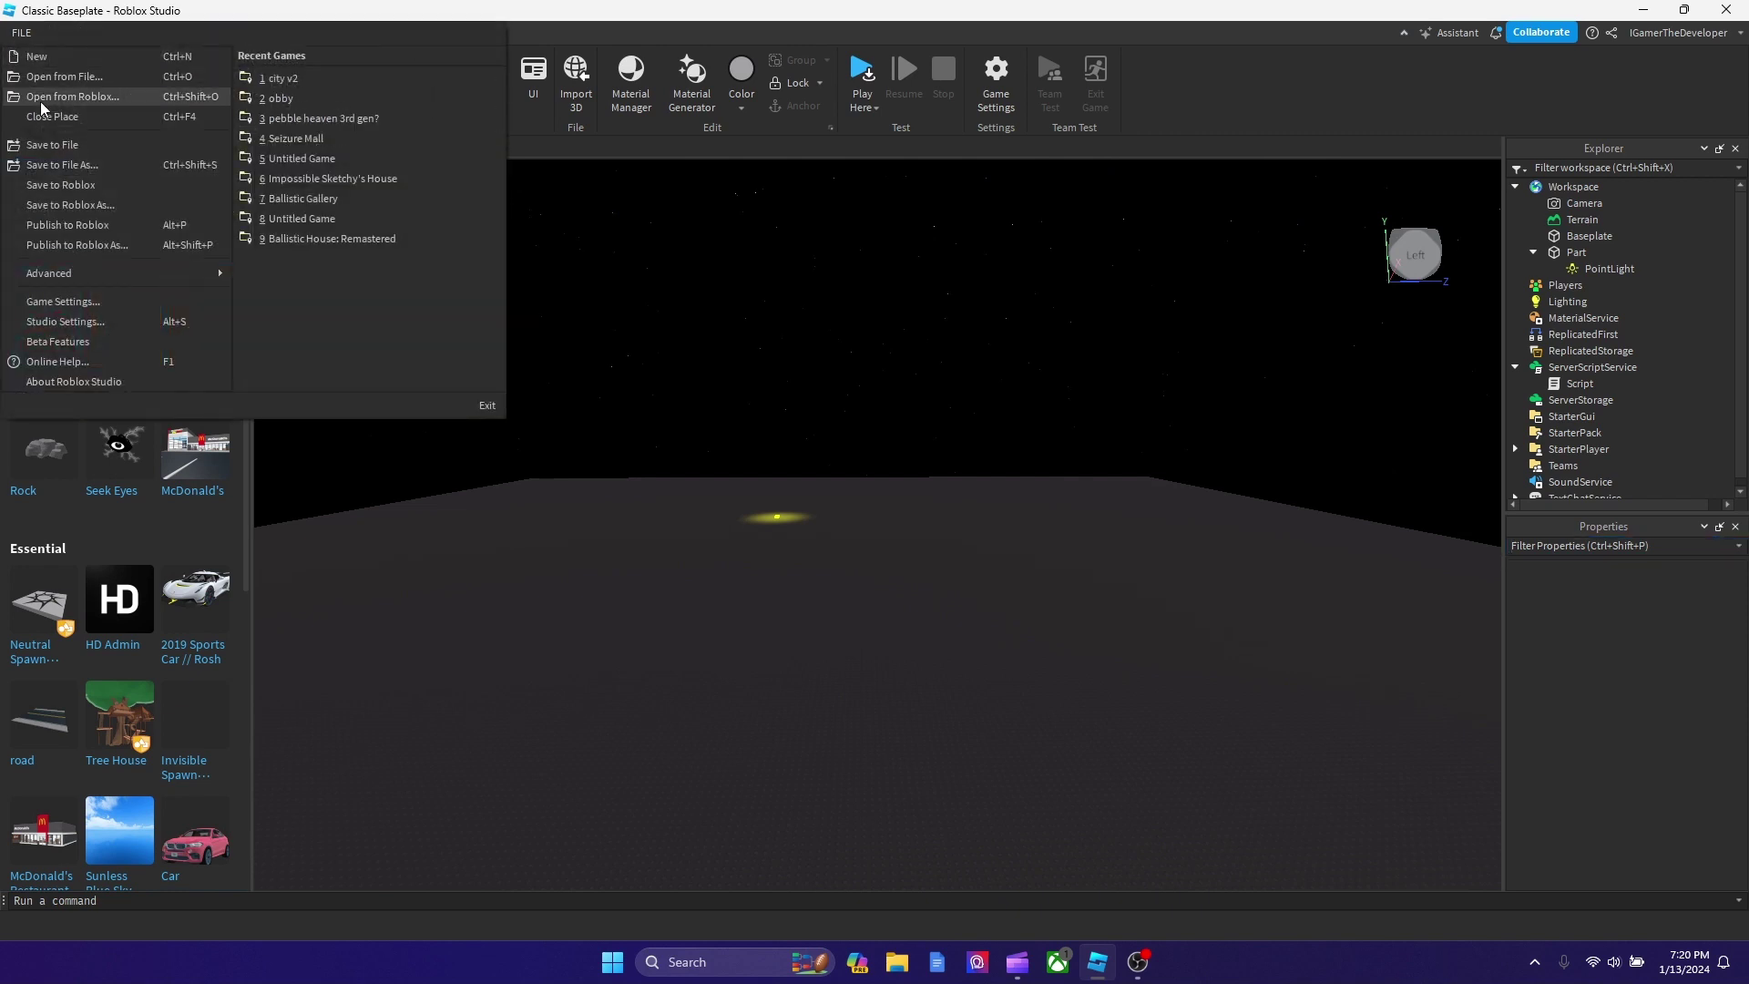
click(93, 230)
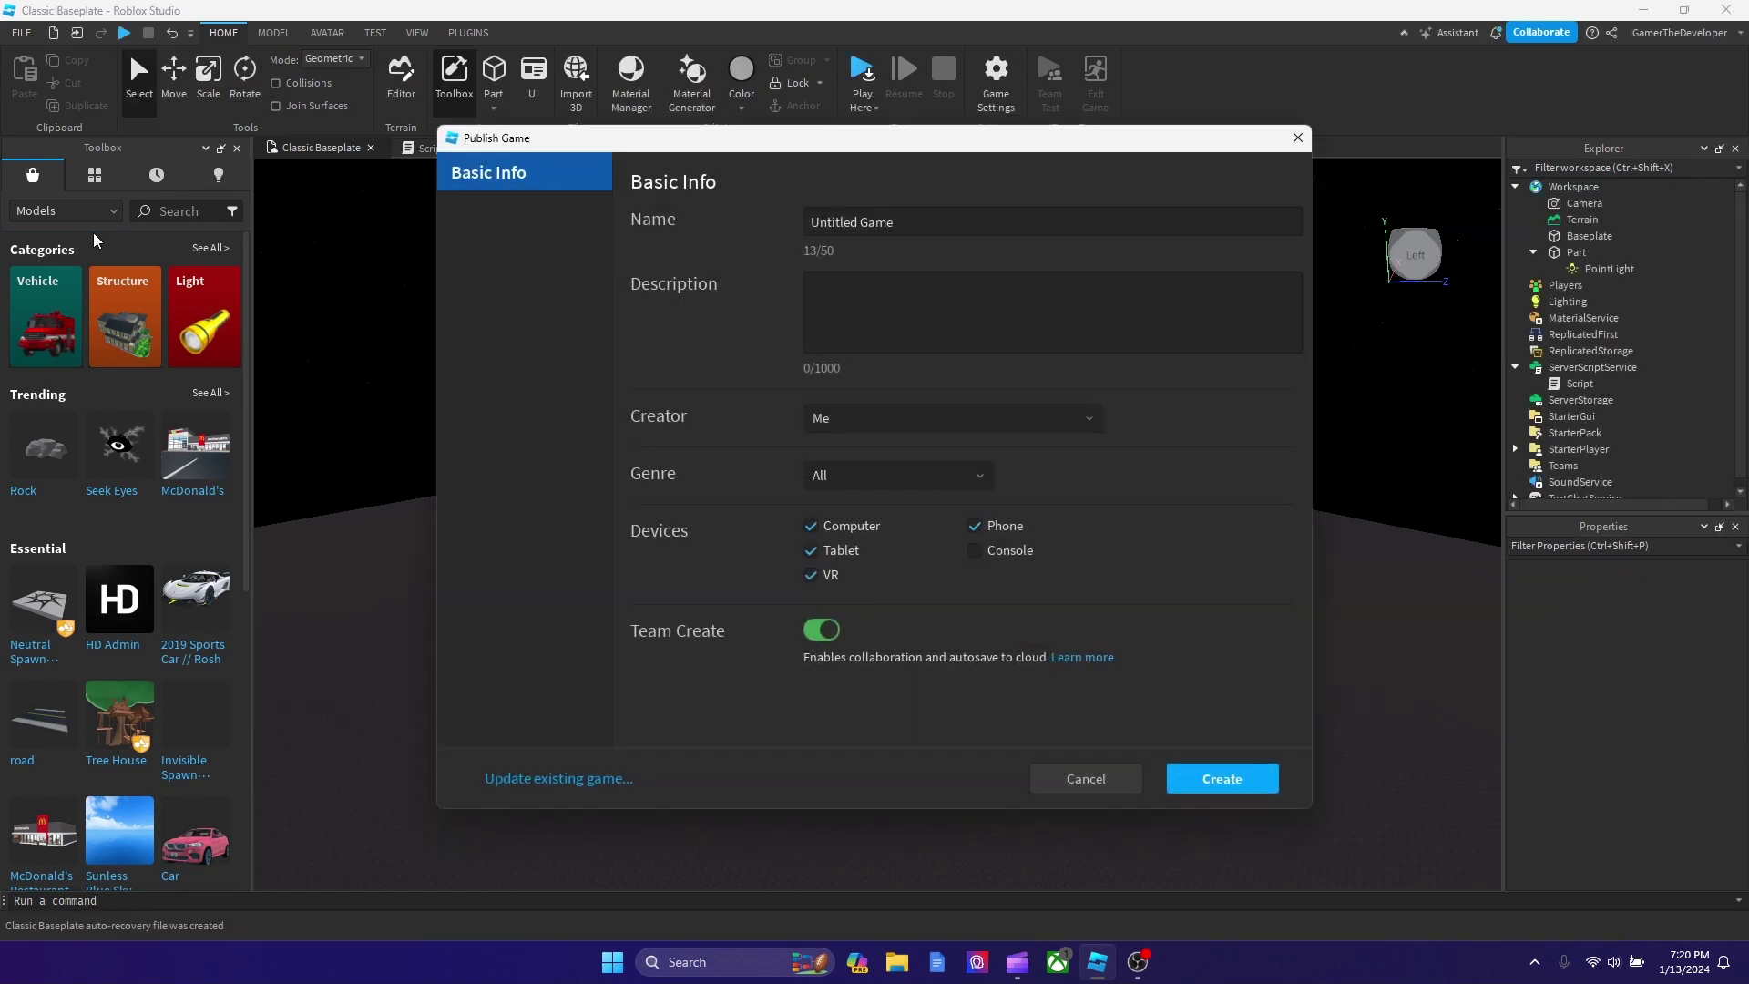
click(824, 636)
click(821, 633)
click(818, 634)
click(814, 635)
click(818, 631)
click(826, 630)
click(1216, 776)
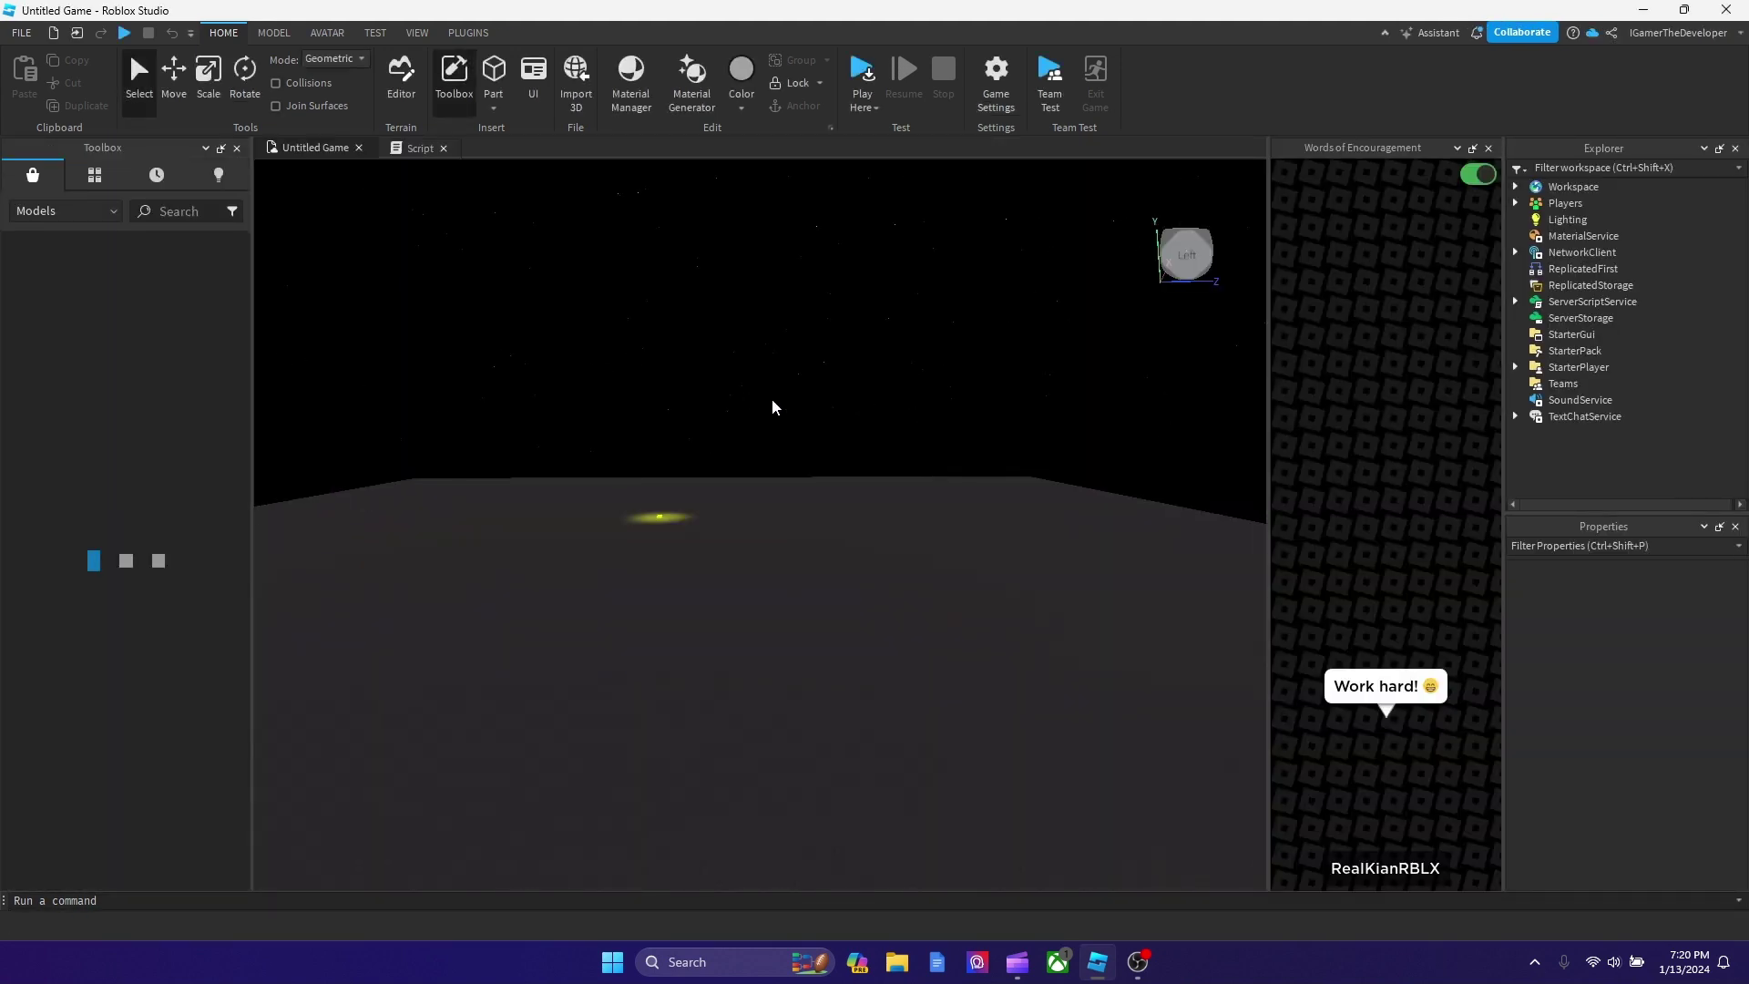
Close the Words of Encouragement panel and show the Team Create panel.
click(1488, 148)
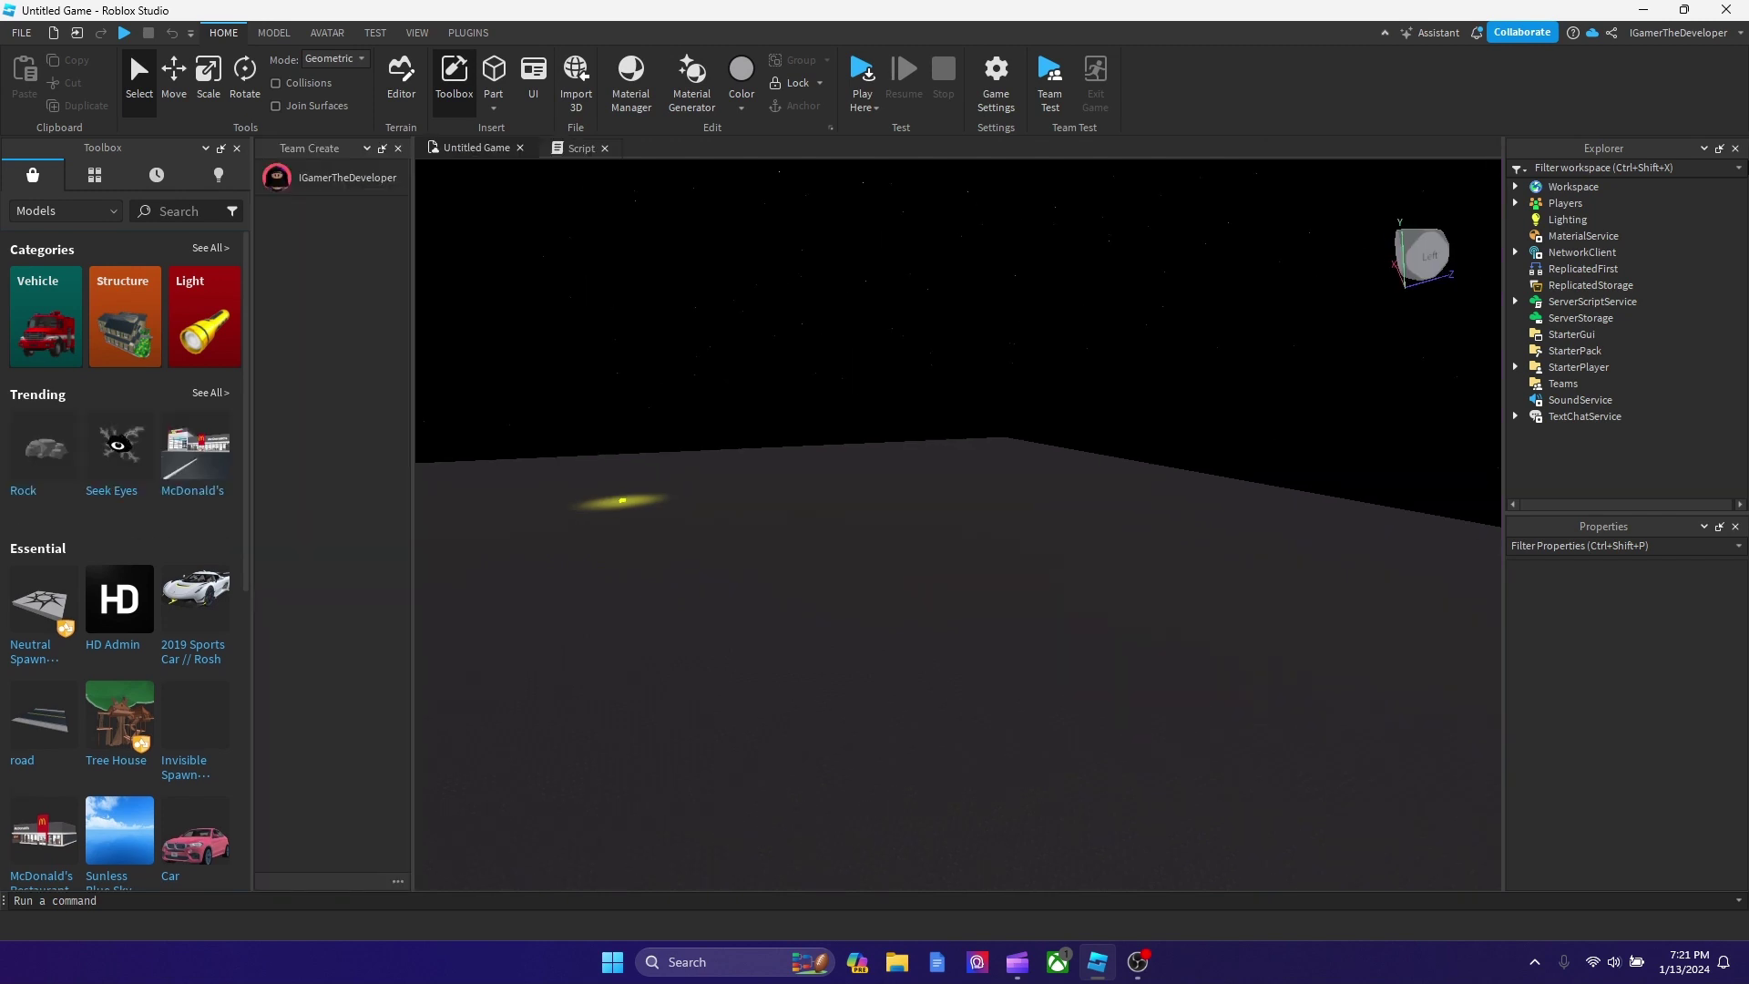
click(416, 33)
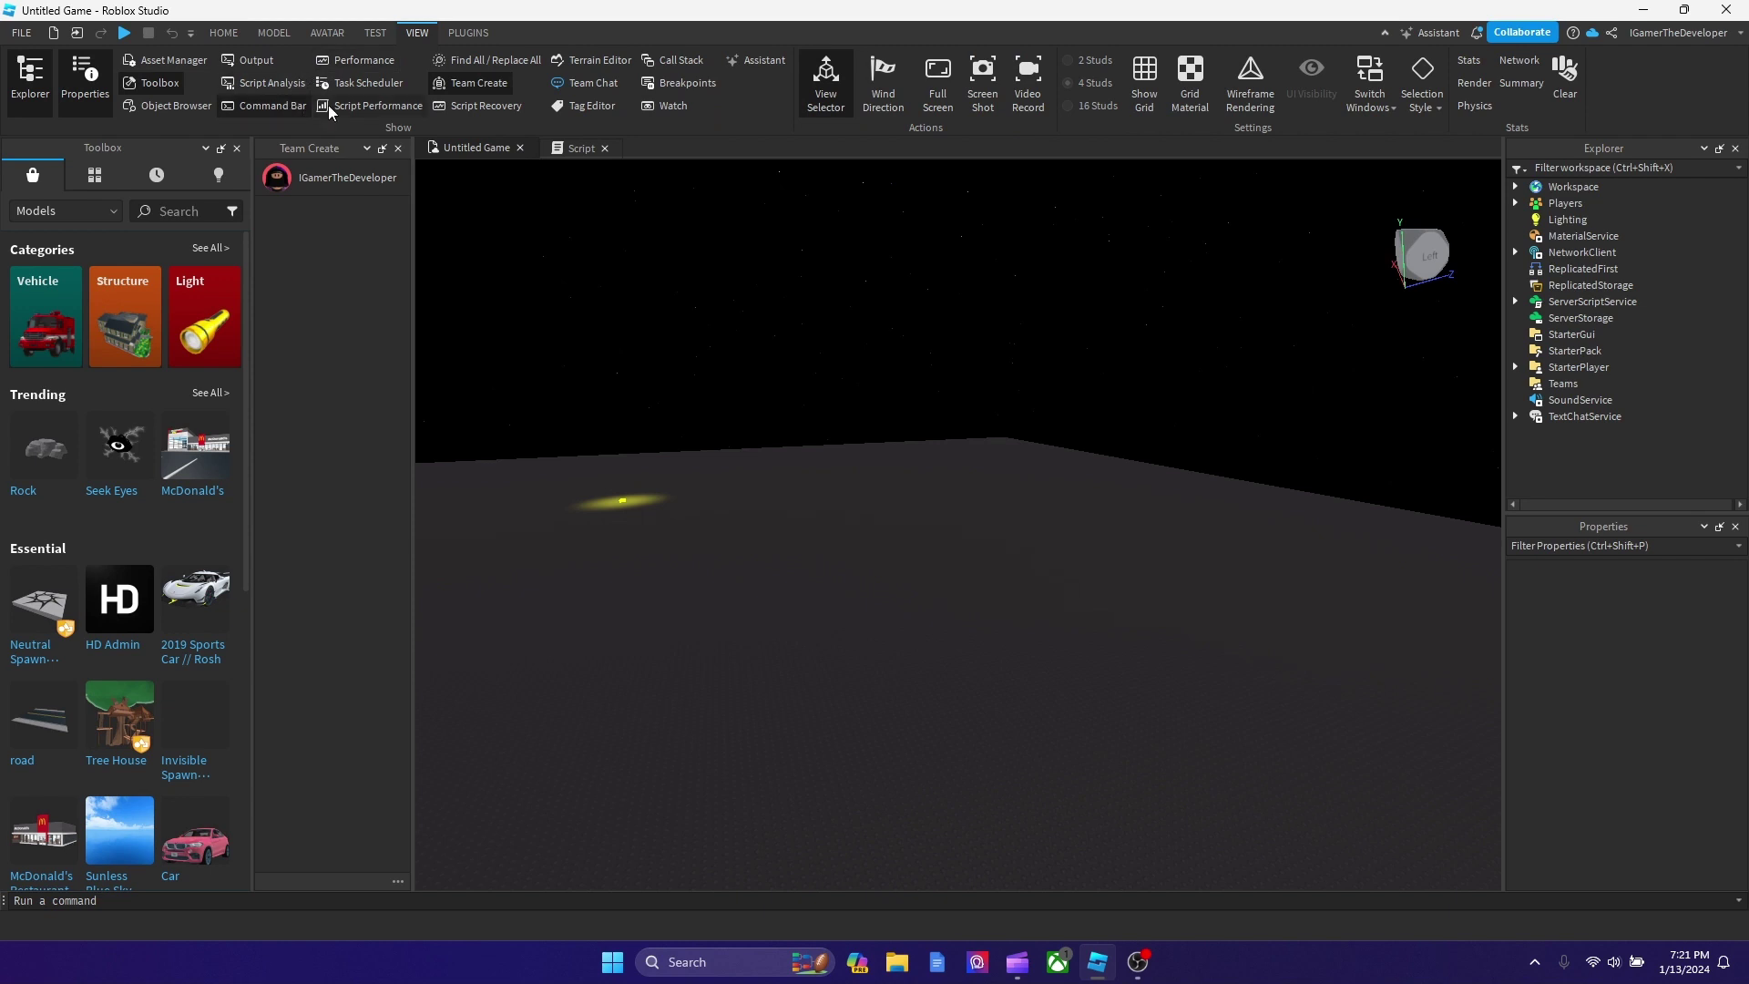
click(480, 84)
Search the second account's username, add it as an Edit collaborator, and save.
click(1520, 33)
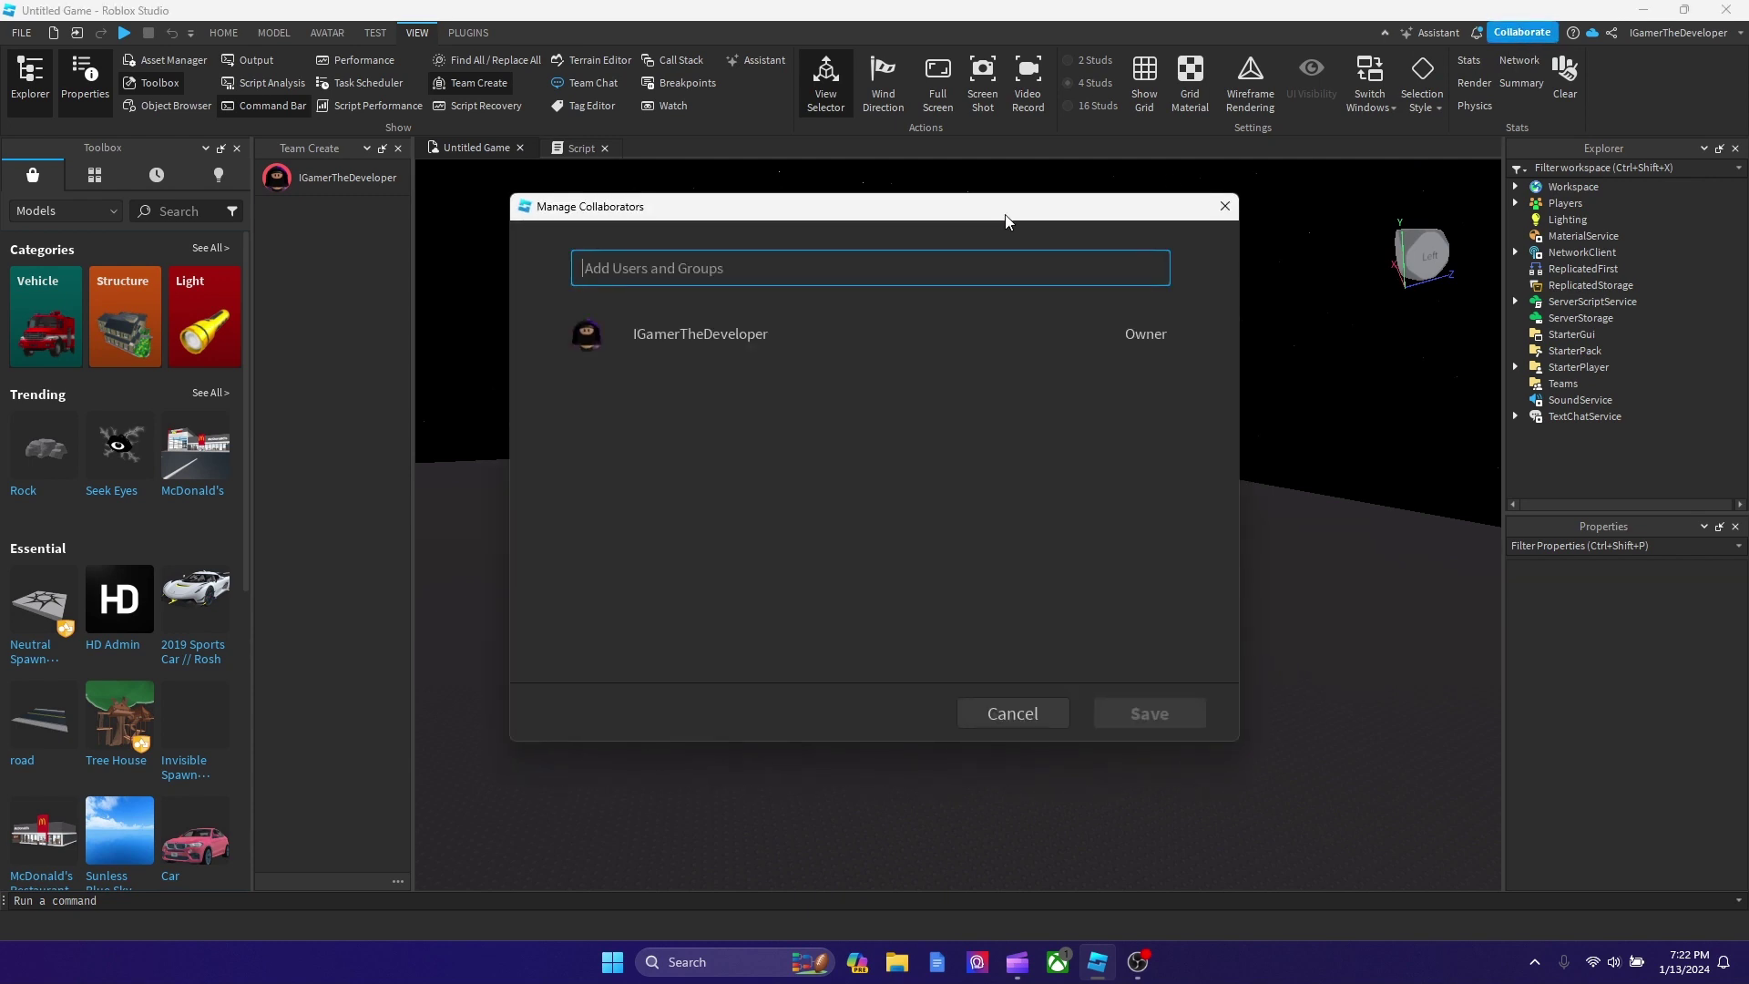
text(lgamerthedeveloper)
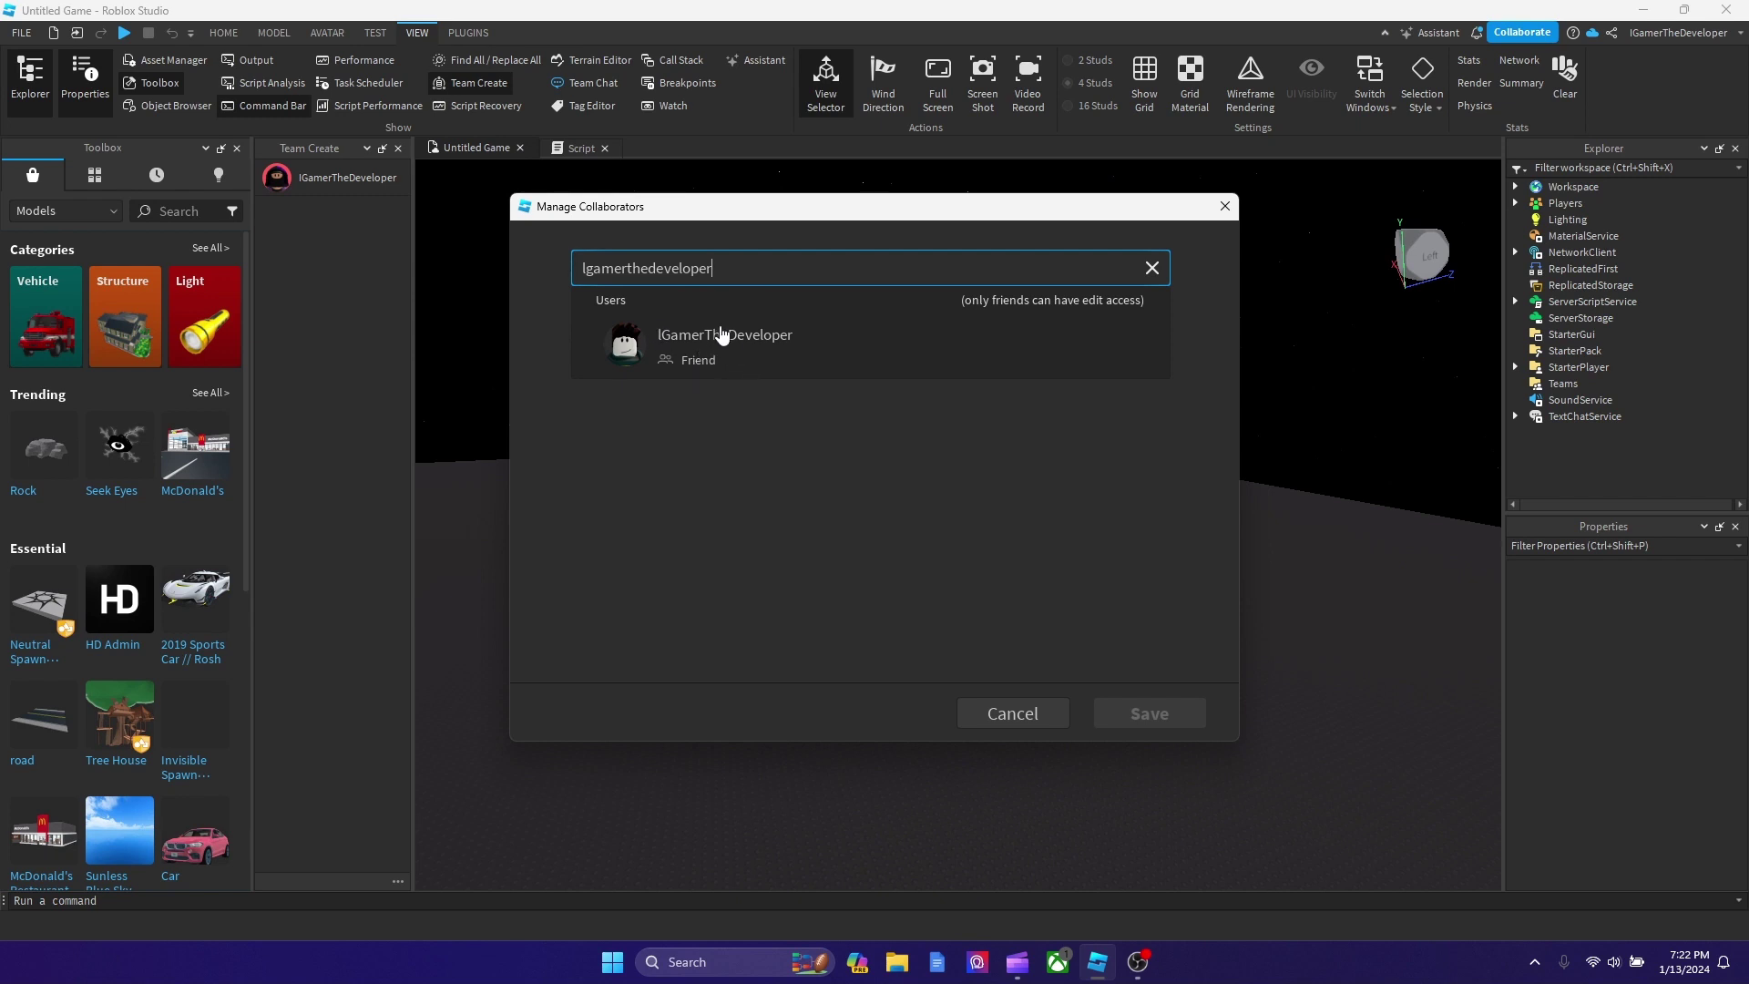
click(690, 352)
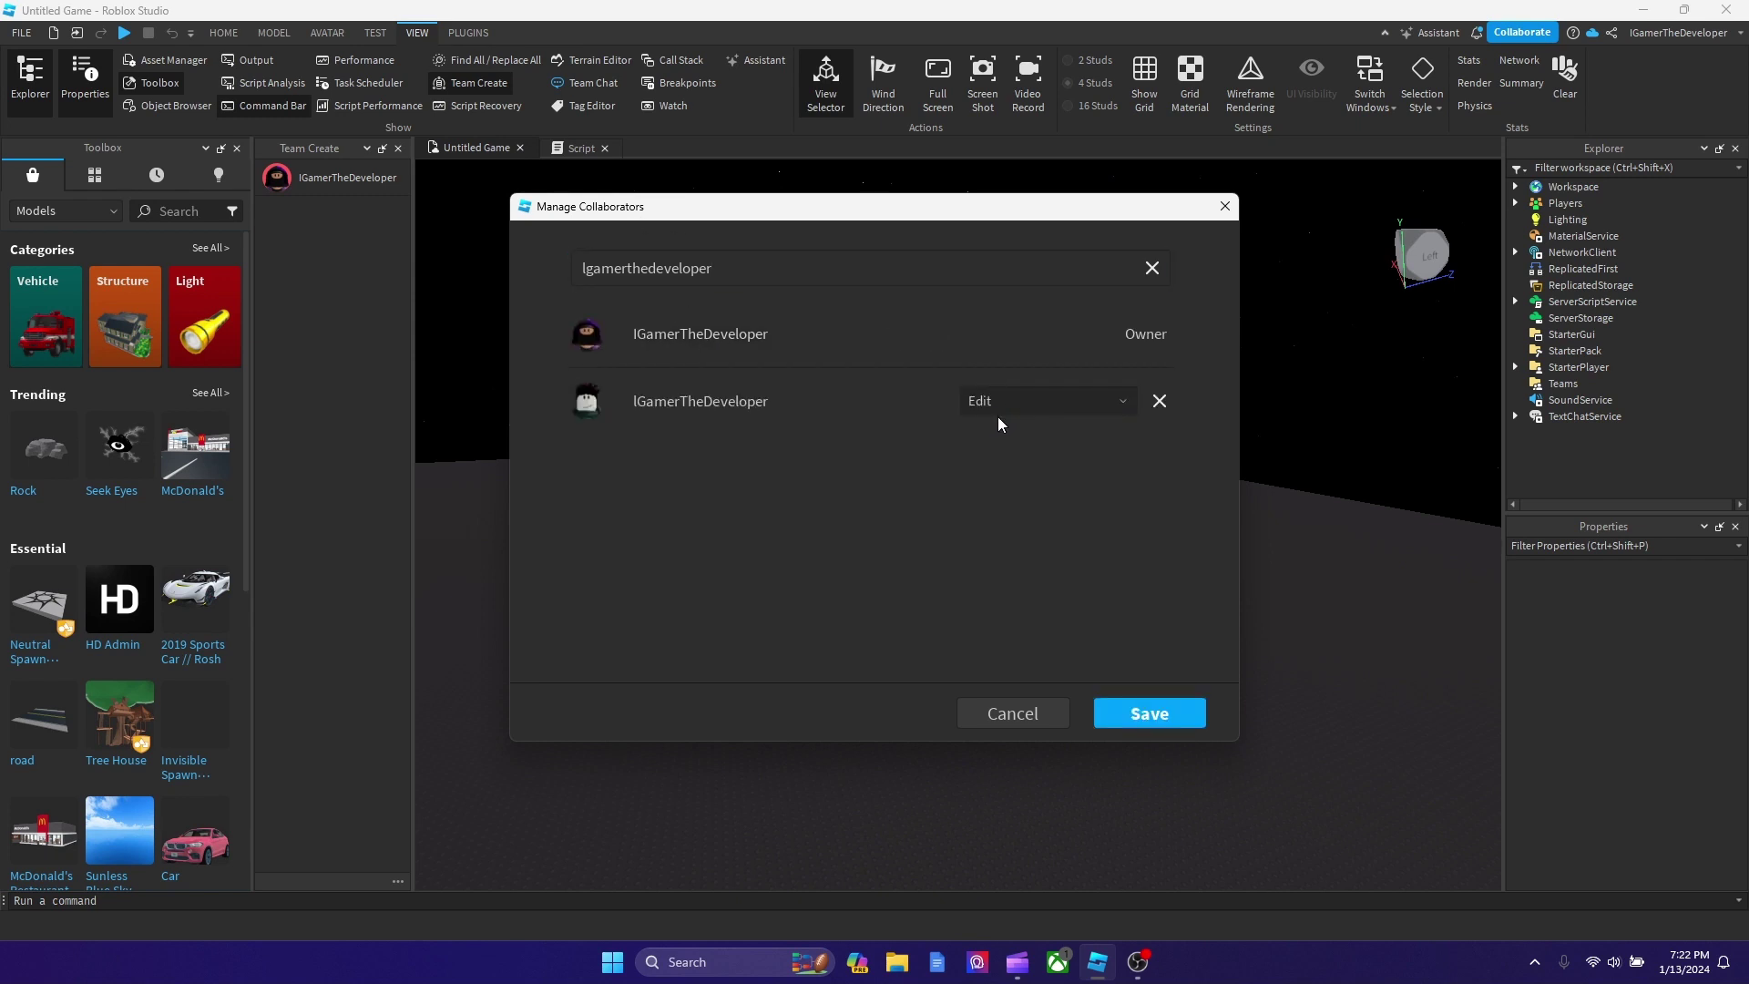
click(1150, 719)
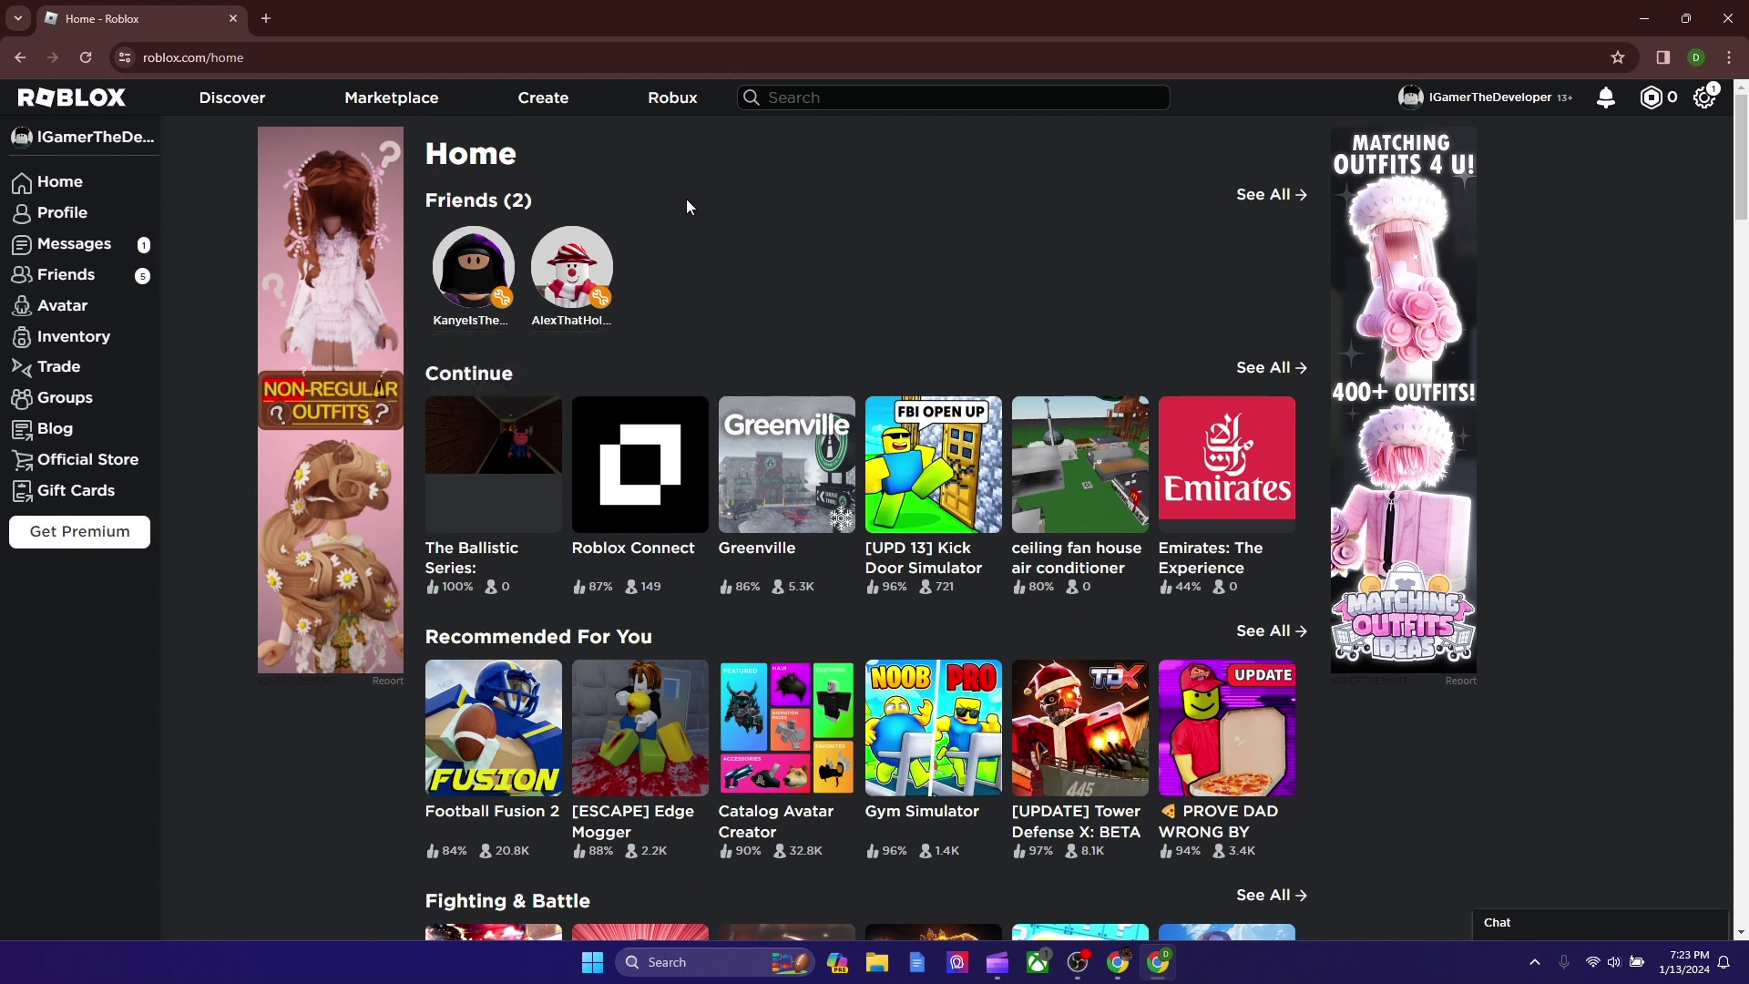
From Creator Hub Experiences, open the older place's overview and launch it in Roblox Studio.
click(549, 102)
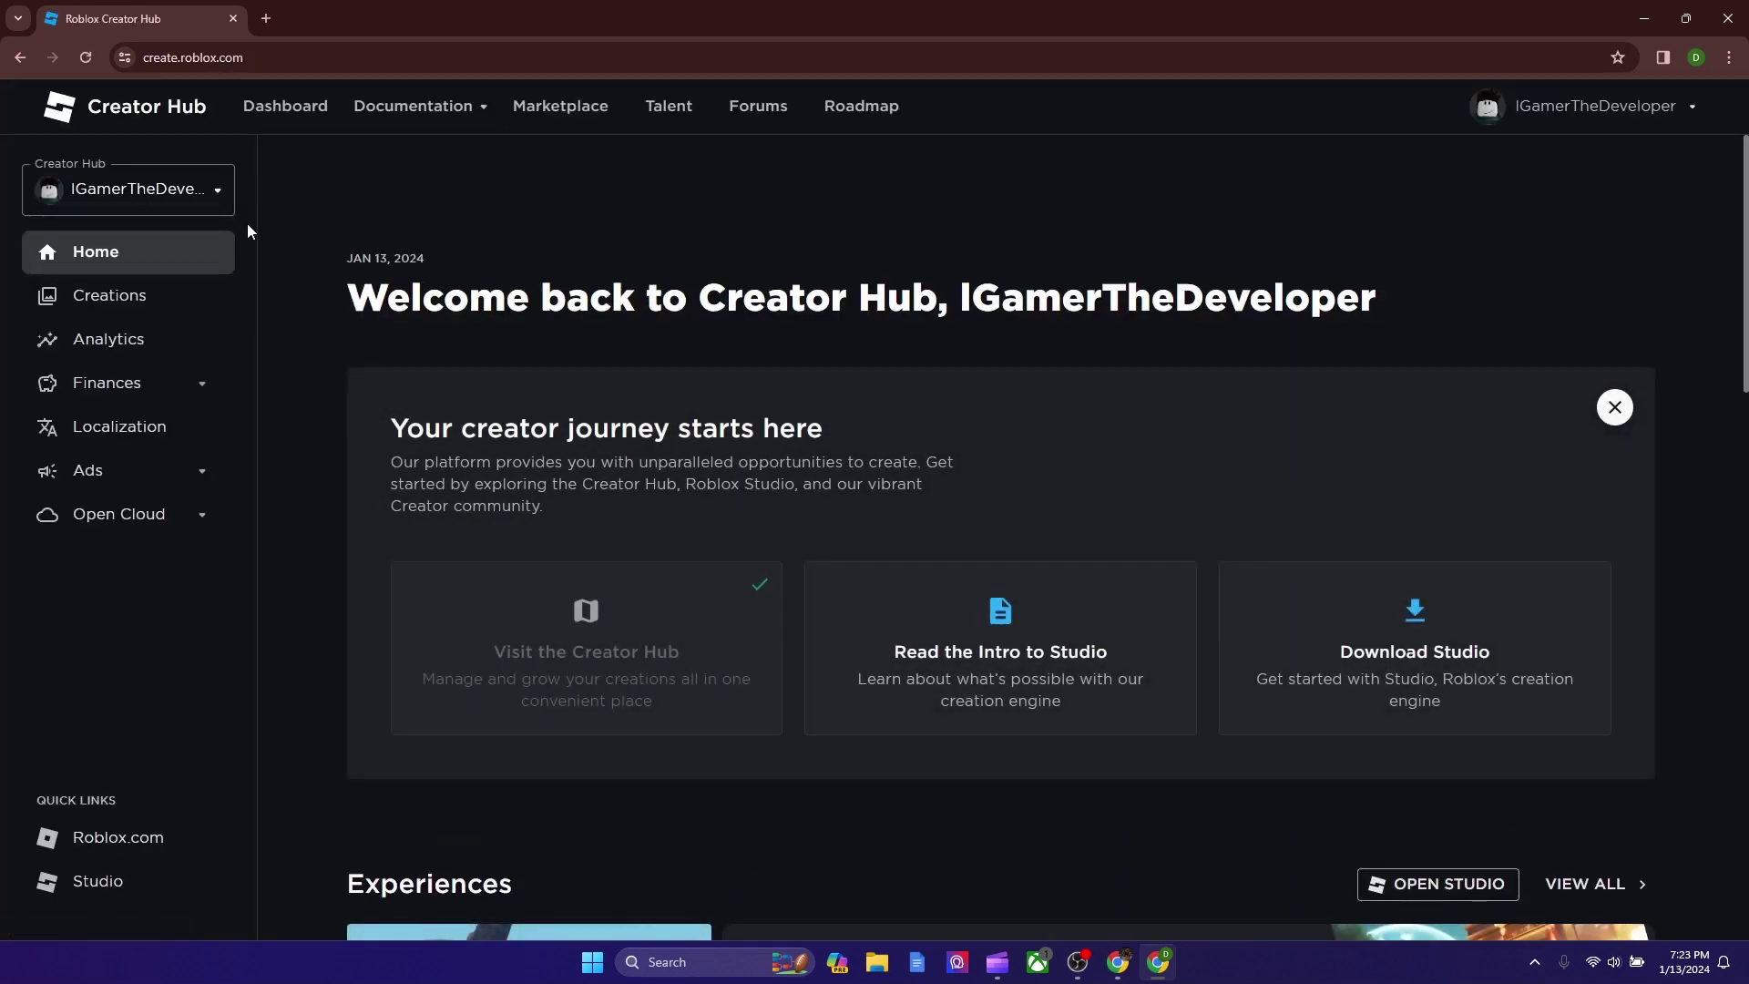
scroll(1175, 586, down, 7)
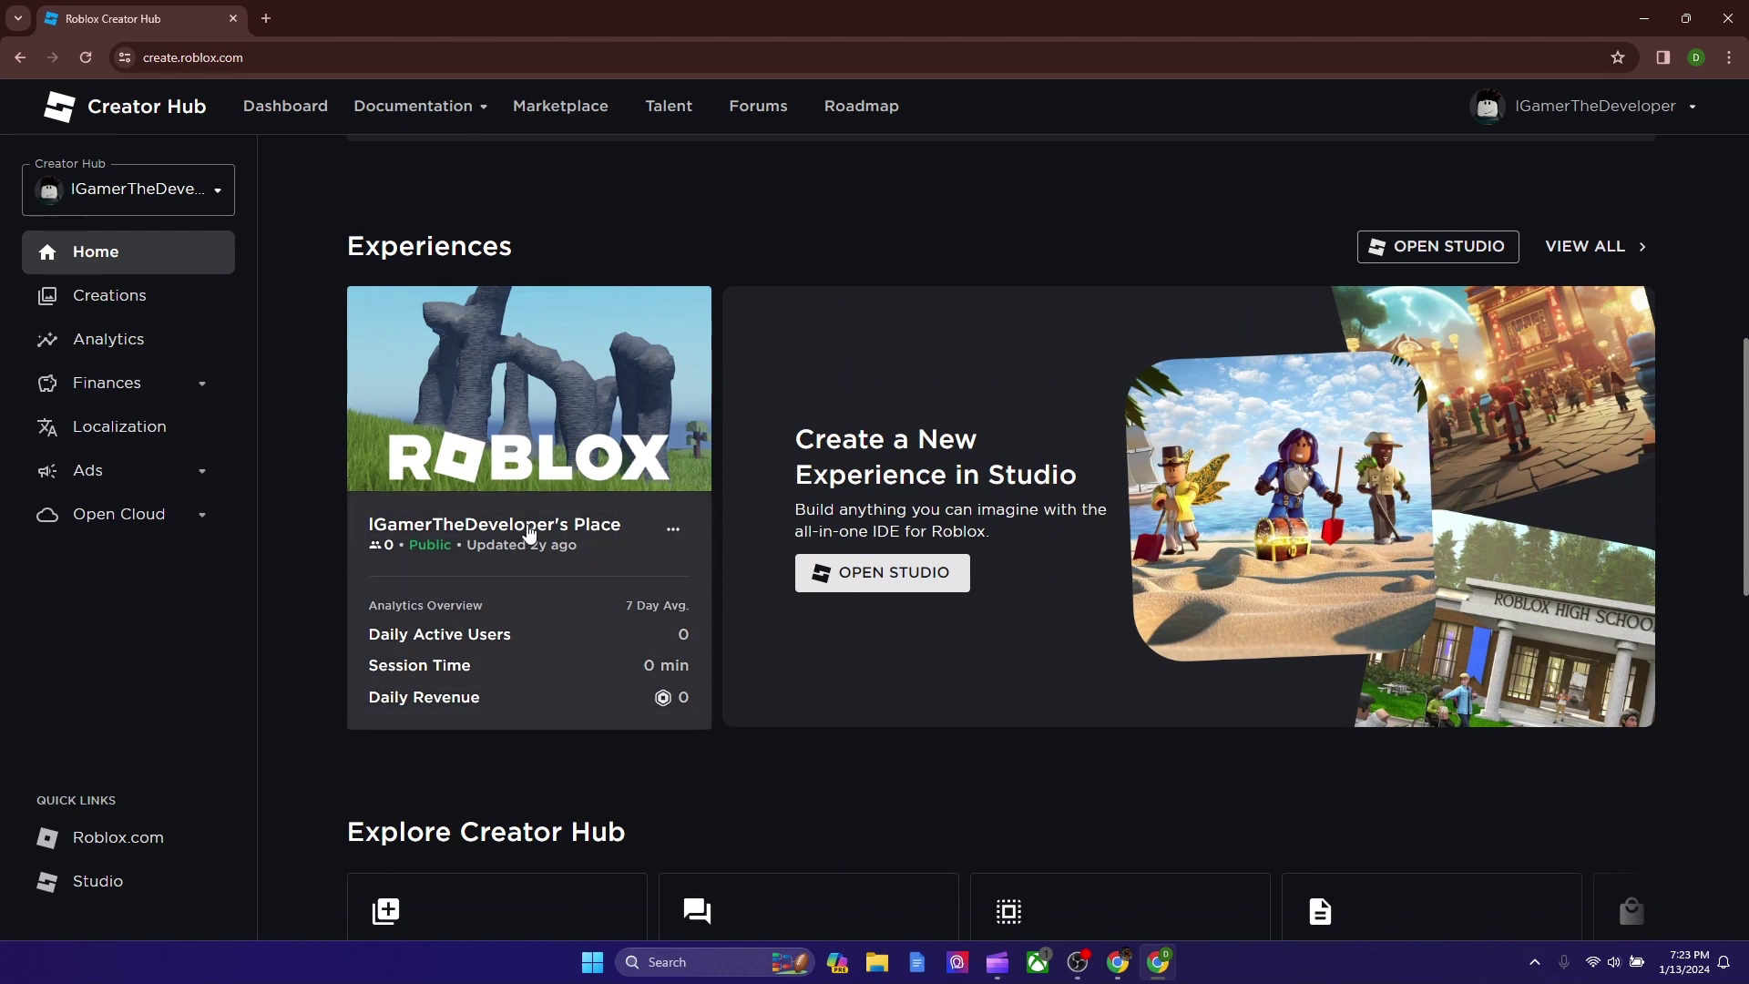
click(534, 512)
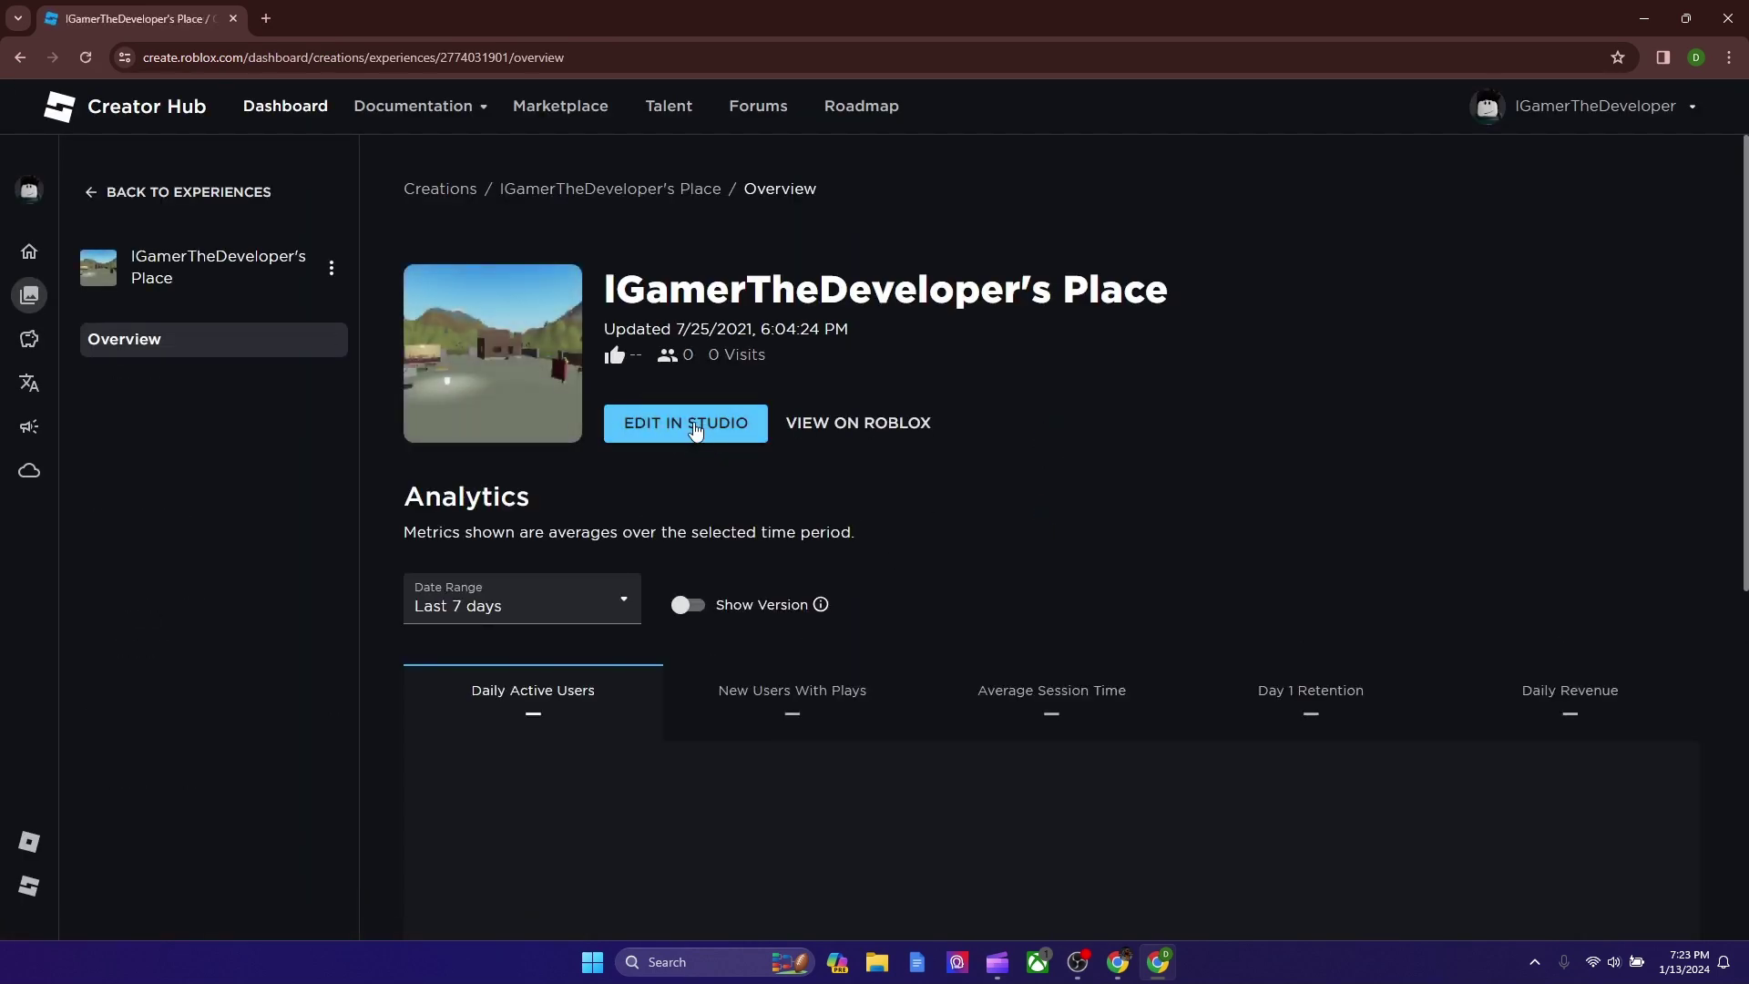
click(700, 434)
click(966, 222)
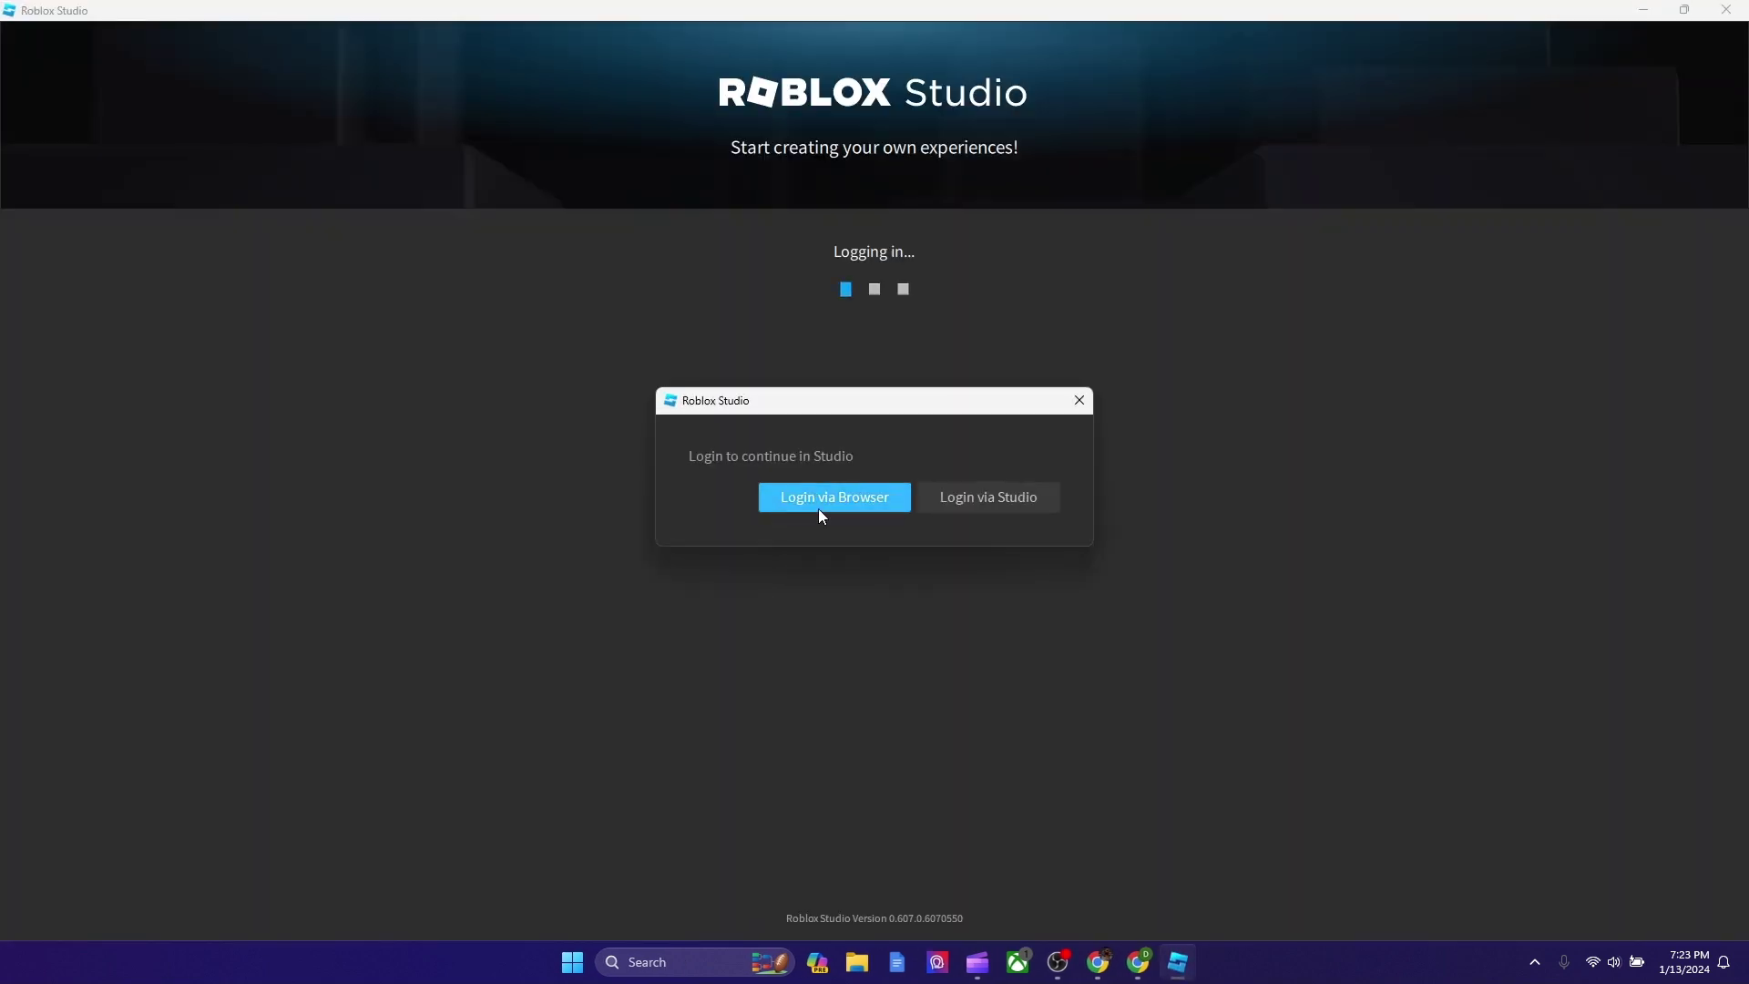
Log in to Studio via the browser with the signed-in account and return to Studio.
click(867, 498)
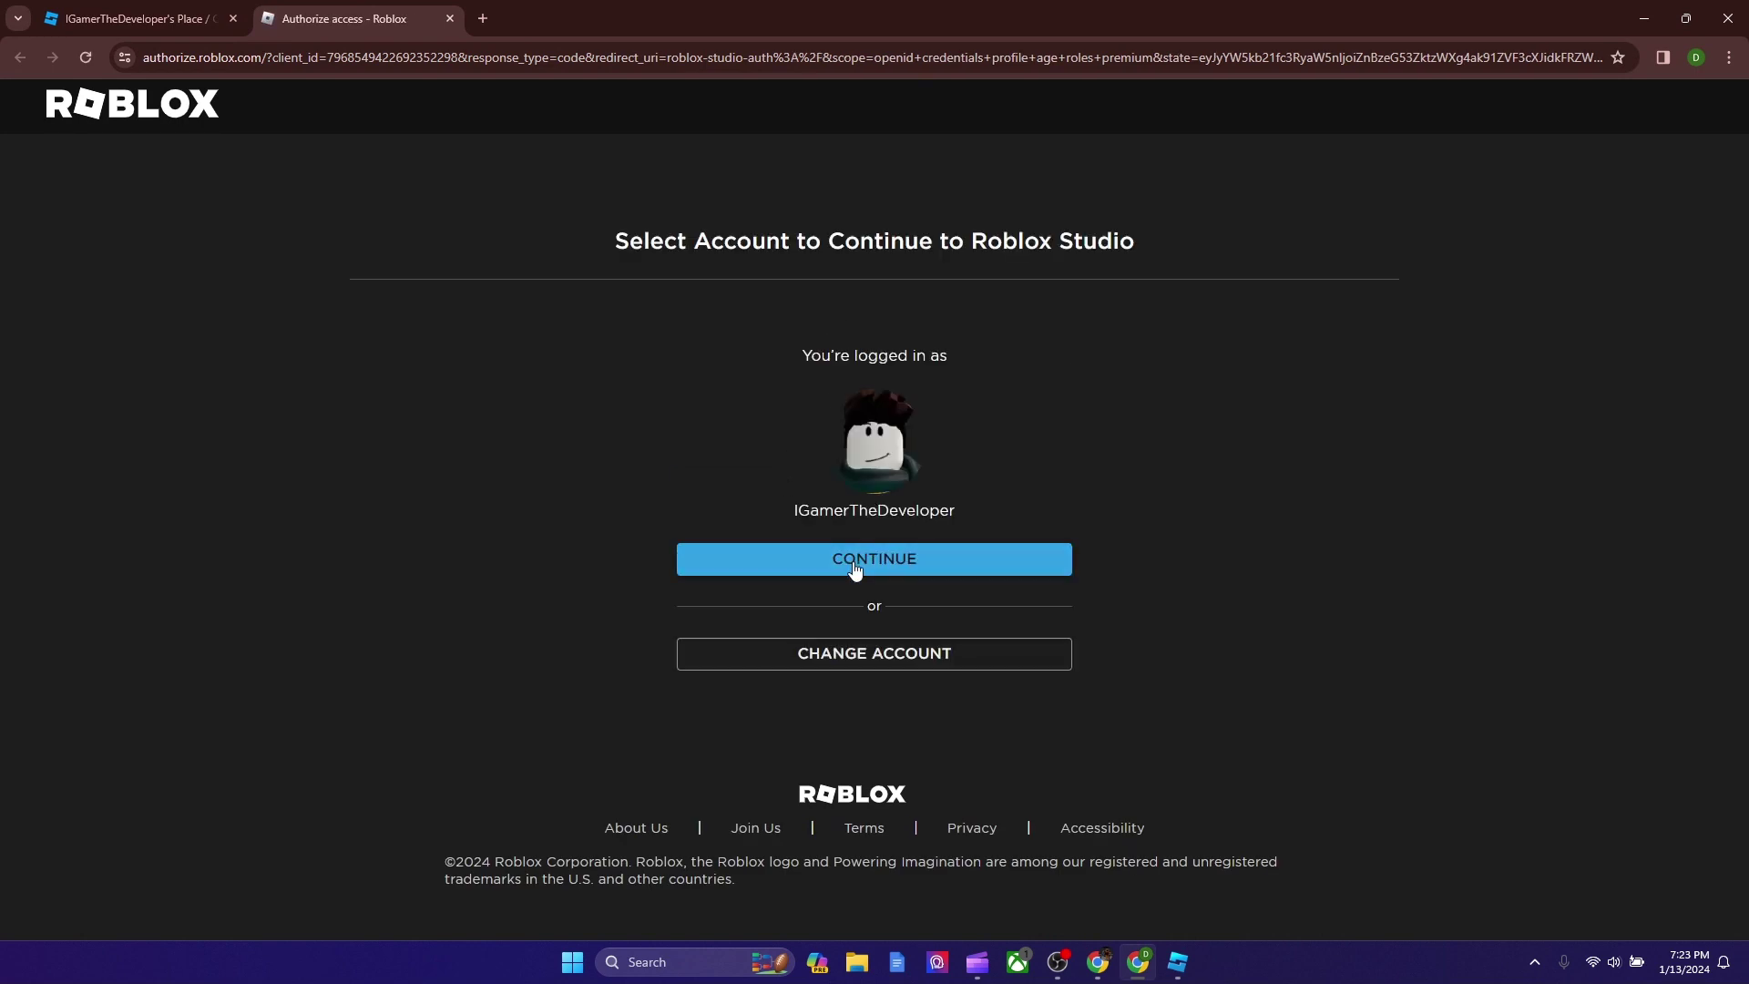
click(860, 558)
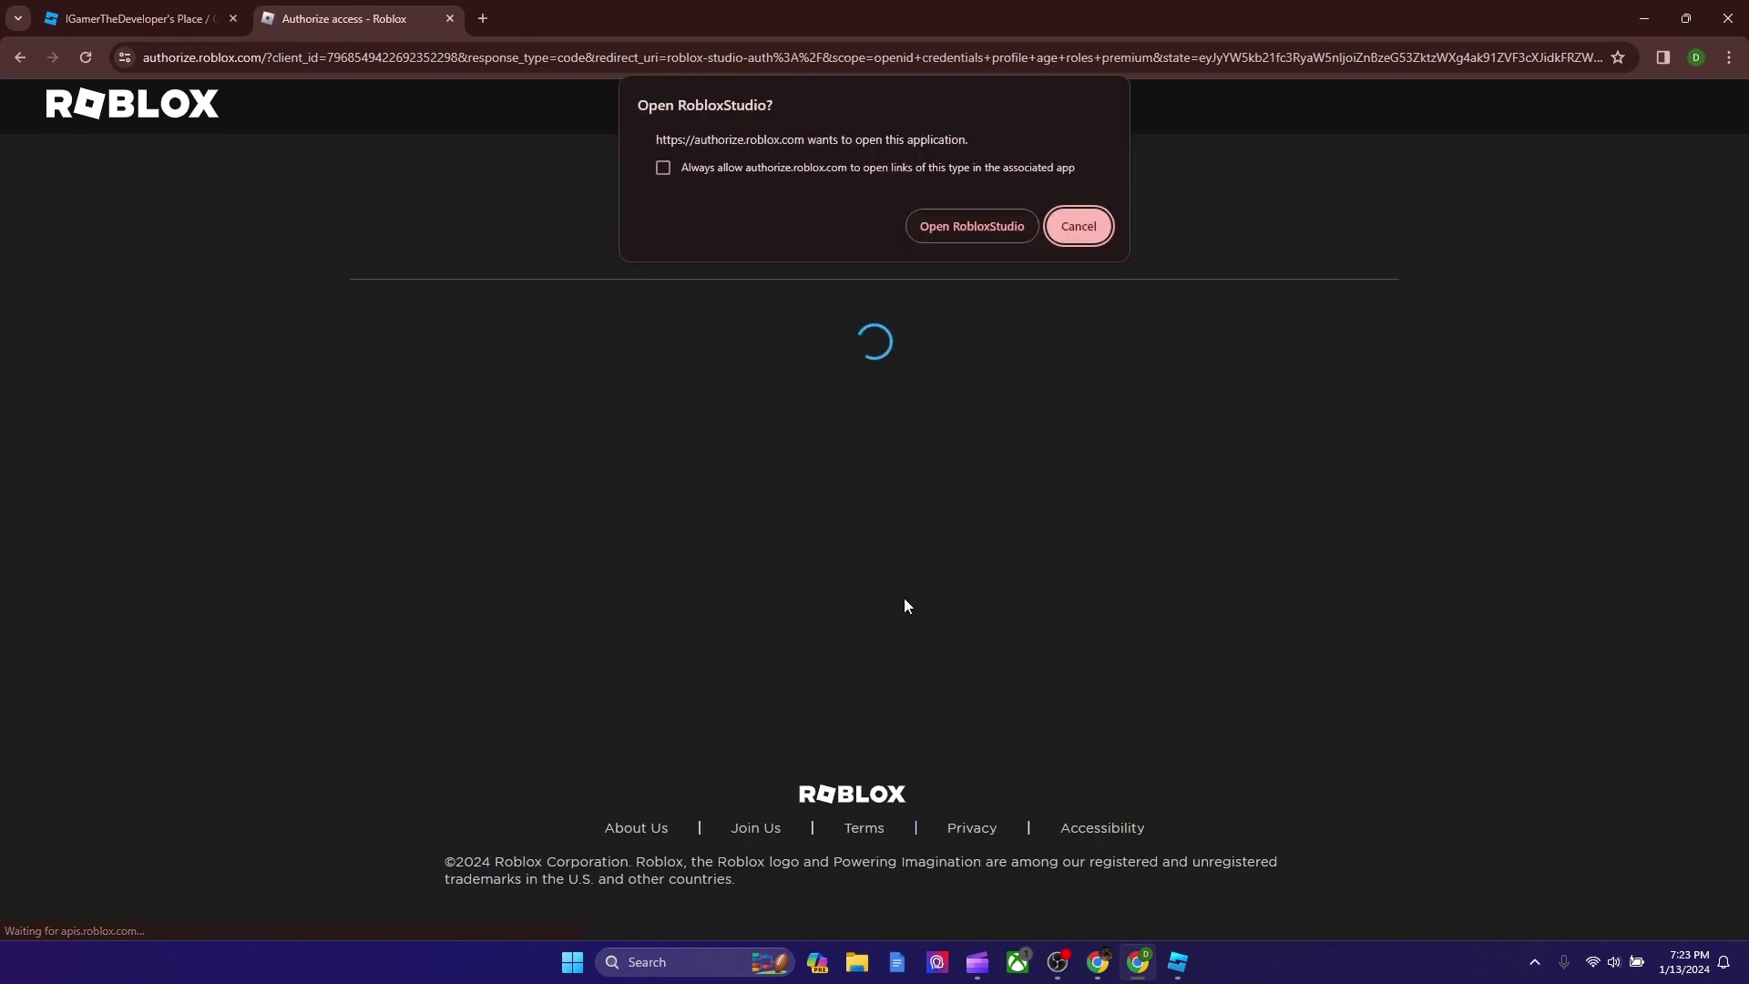
click(991, 239)
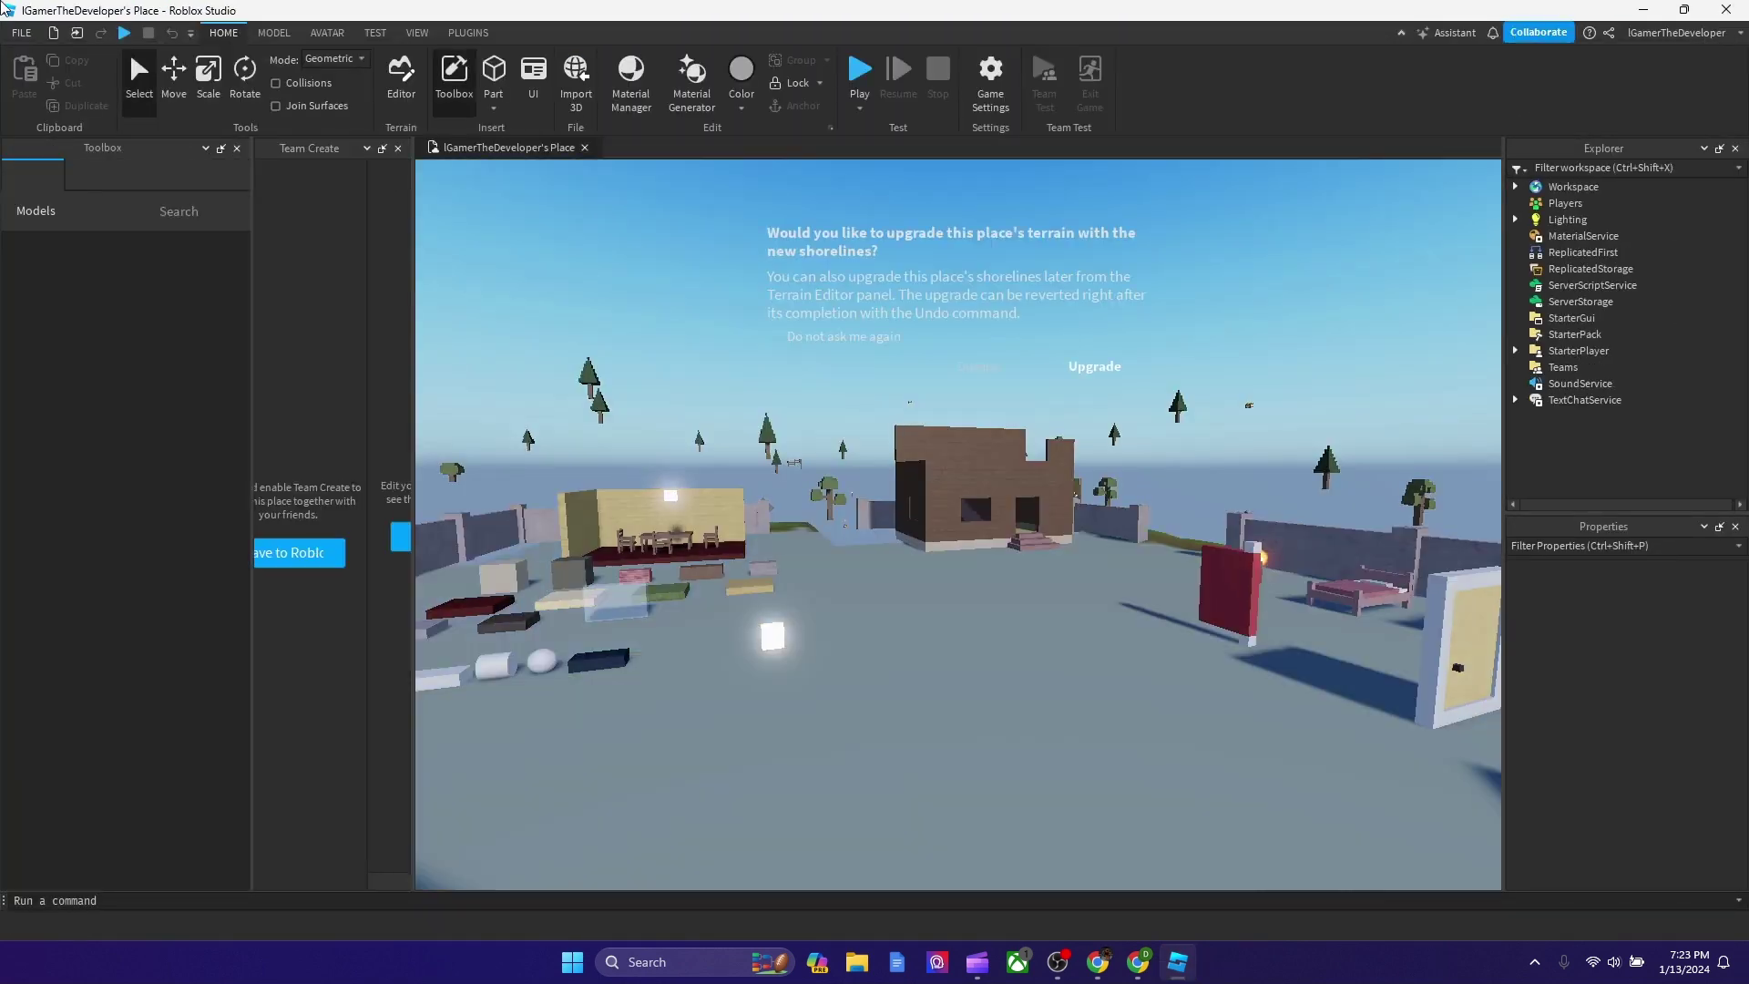
Close the older place, look over My Games, then return to the new-place templates.
click(23, 33)
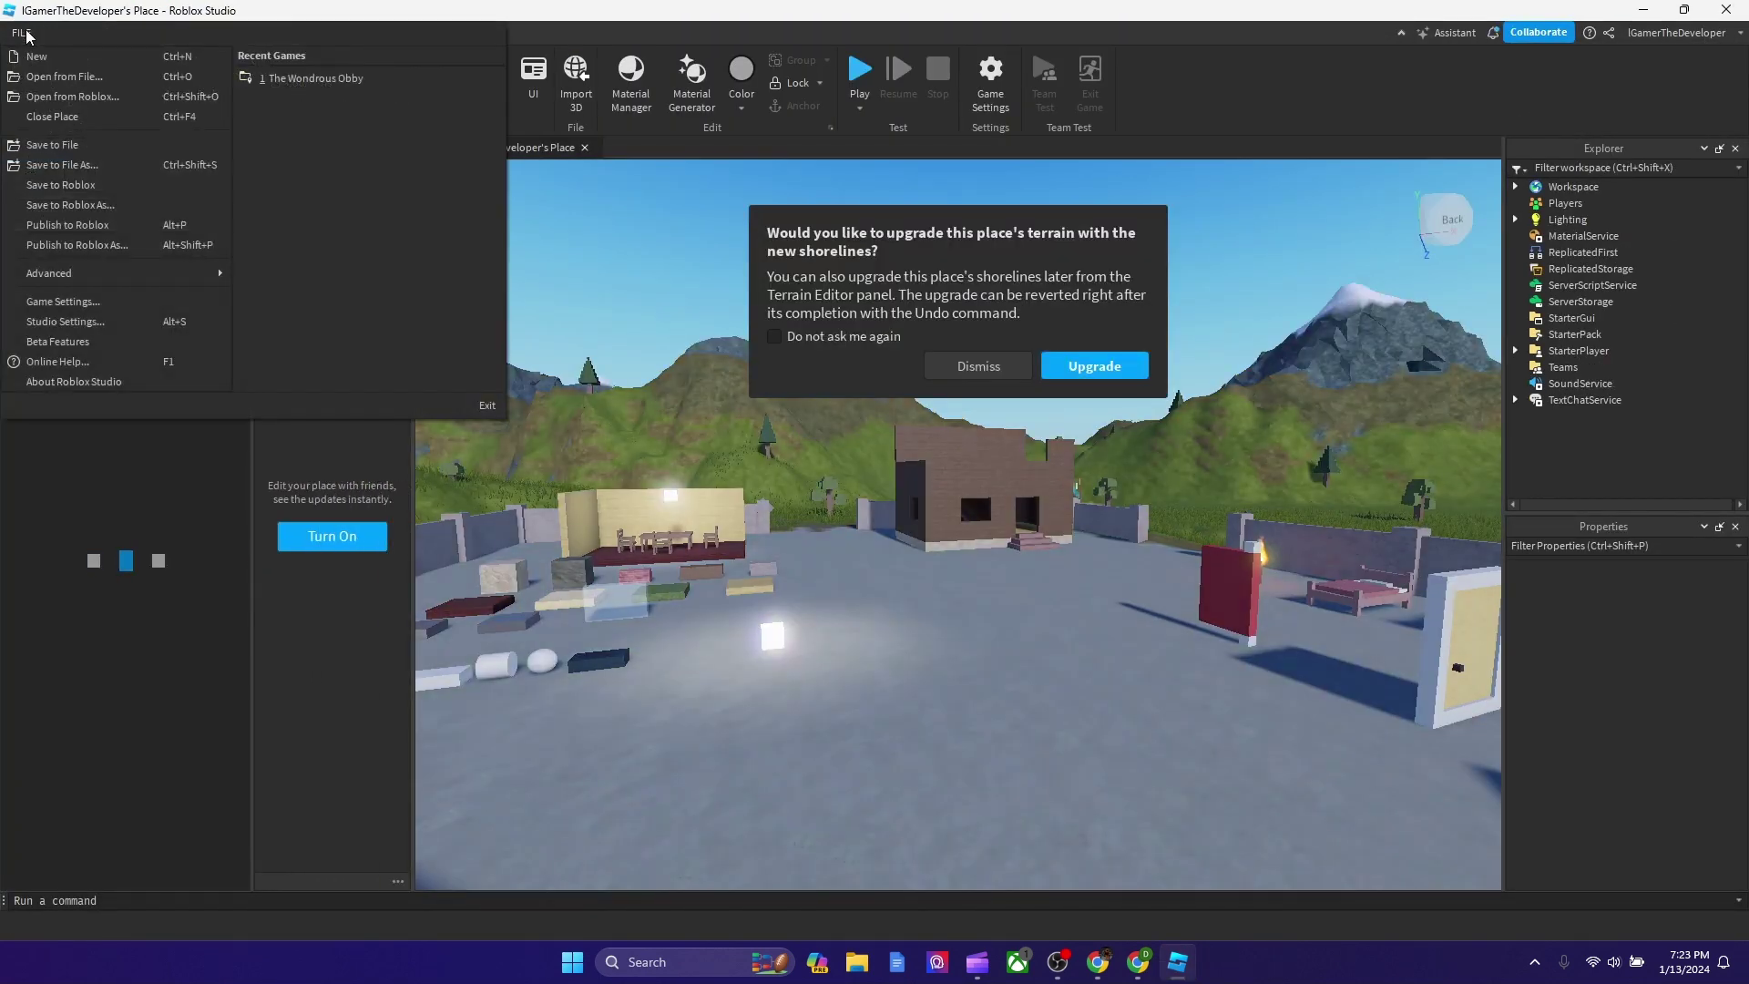
click(111, 122)
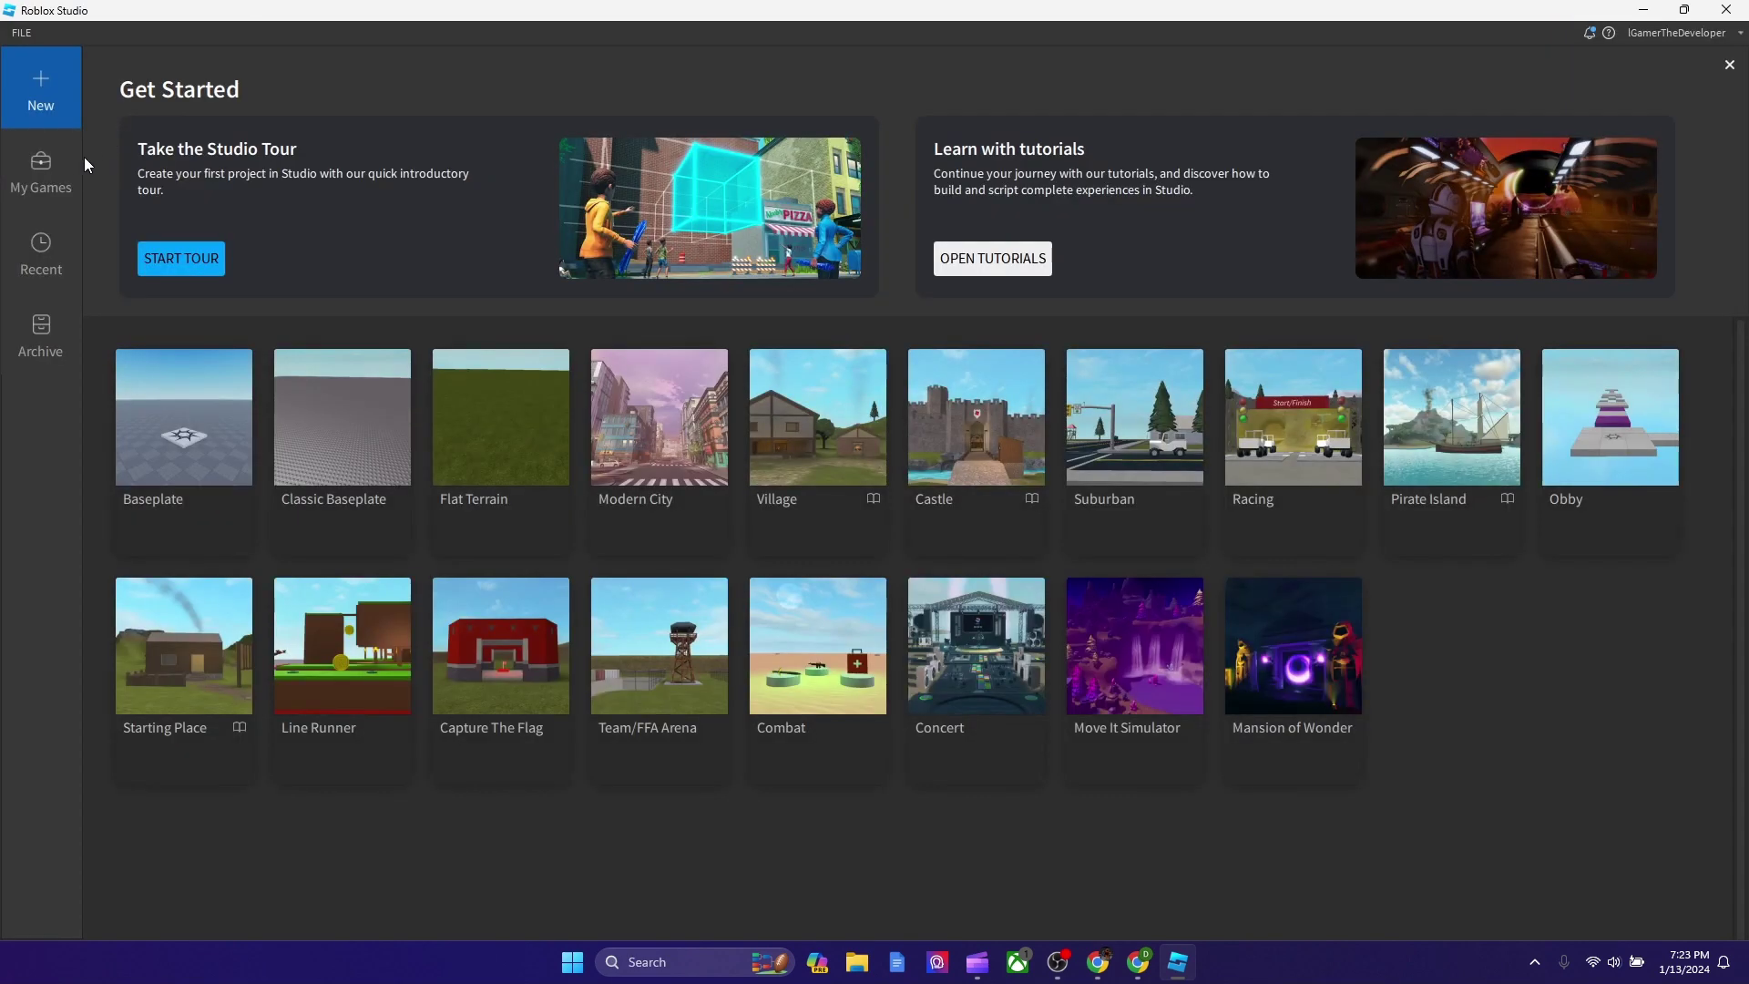
click(78, 164)
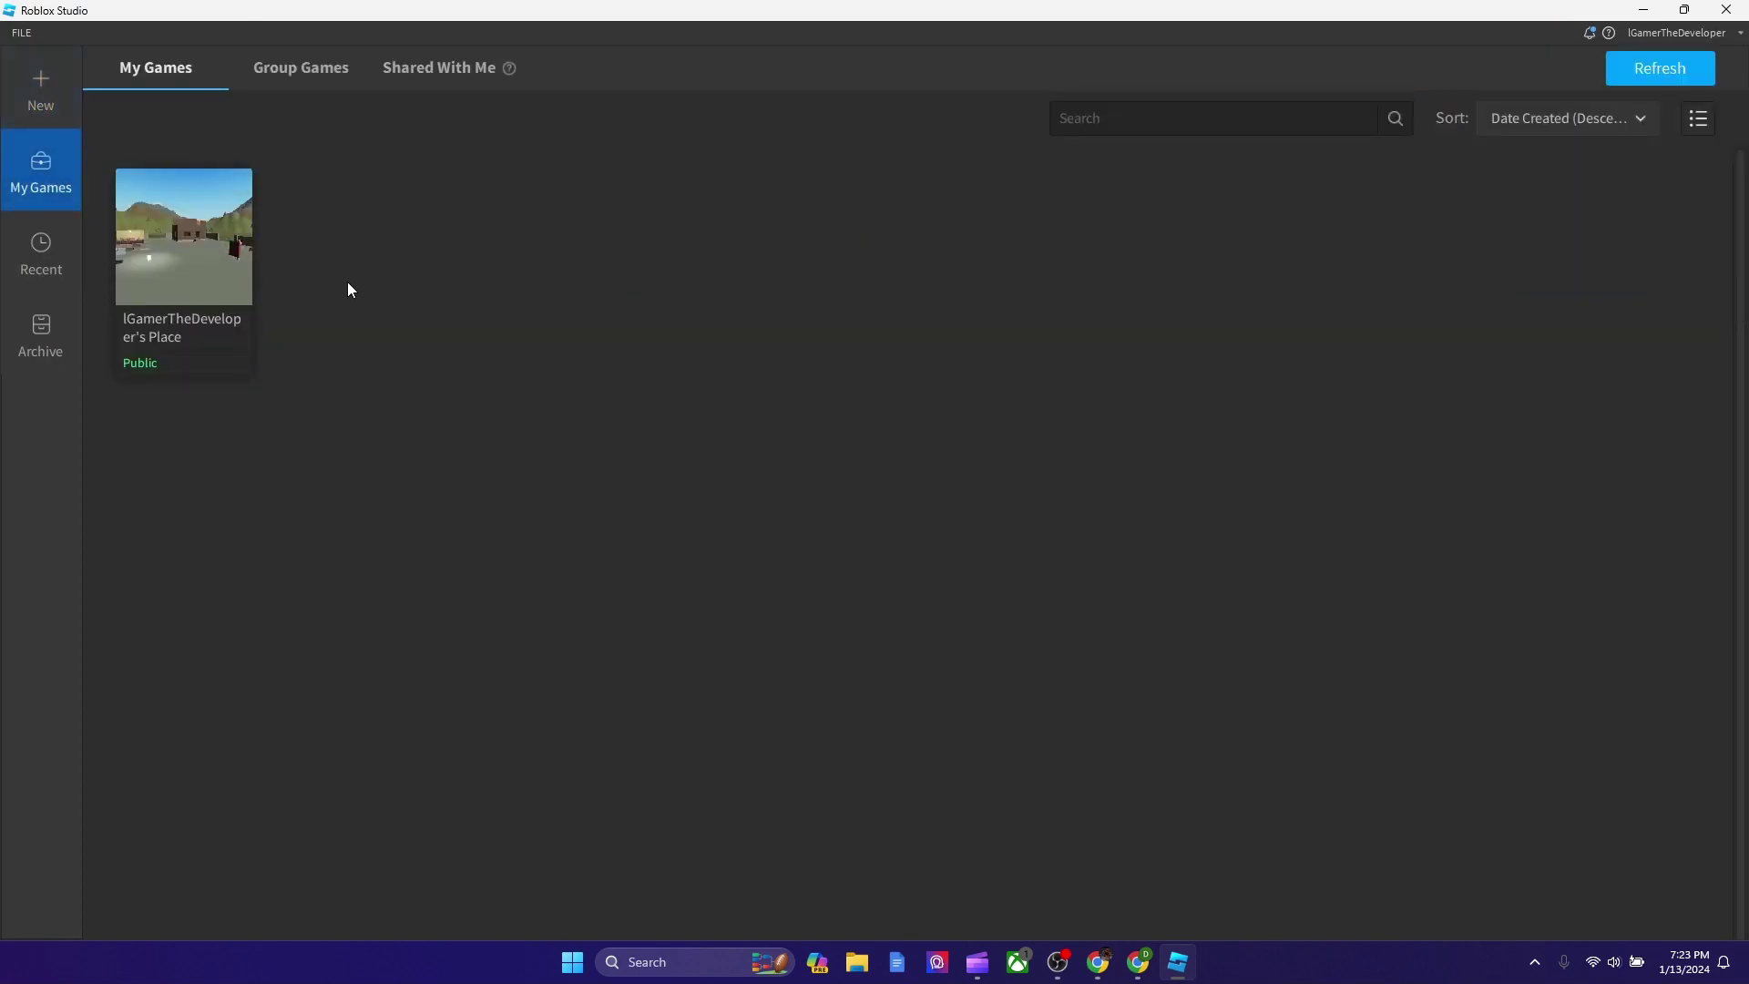
mouse_move(236, 245)
mouse_move(208, 297)
click(54, 114)
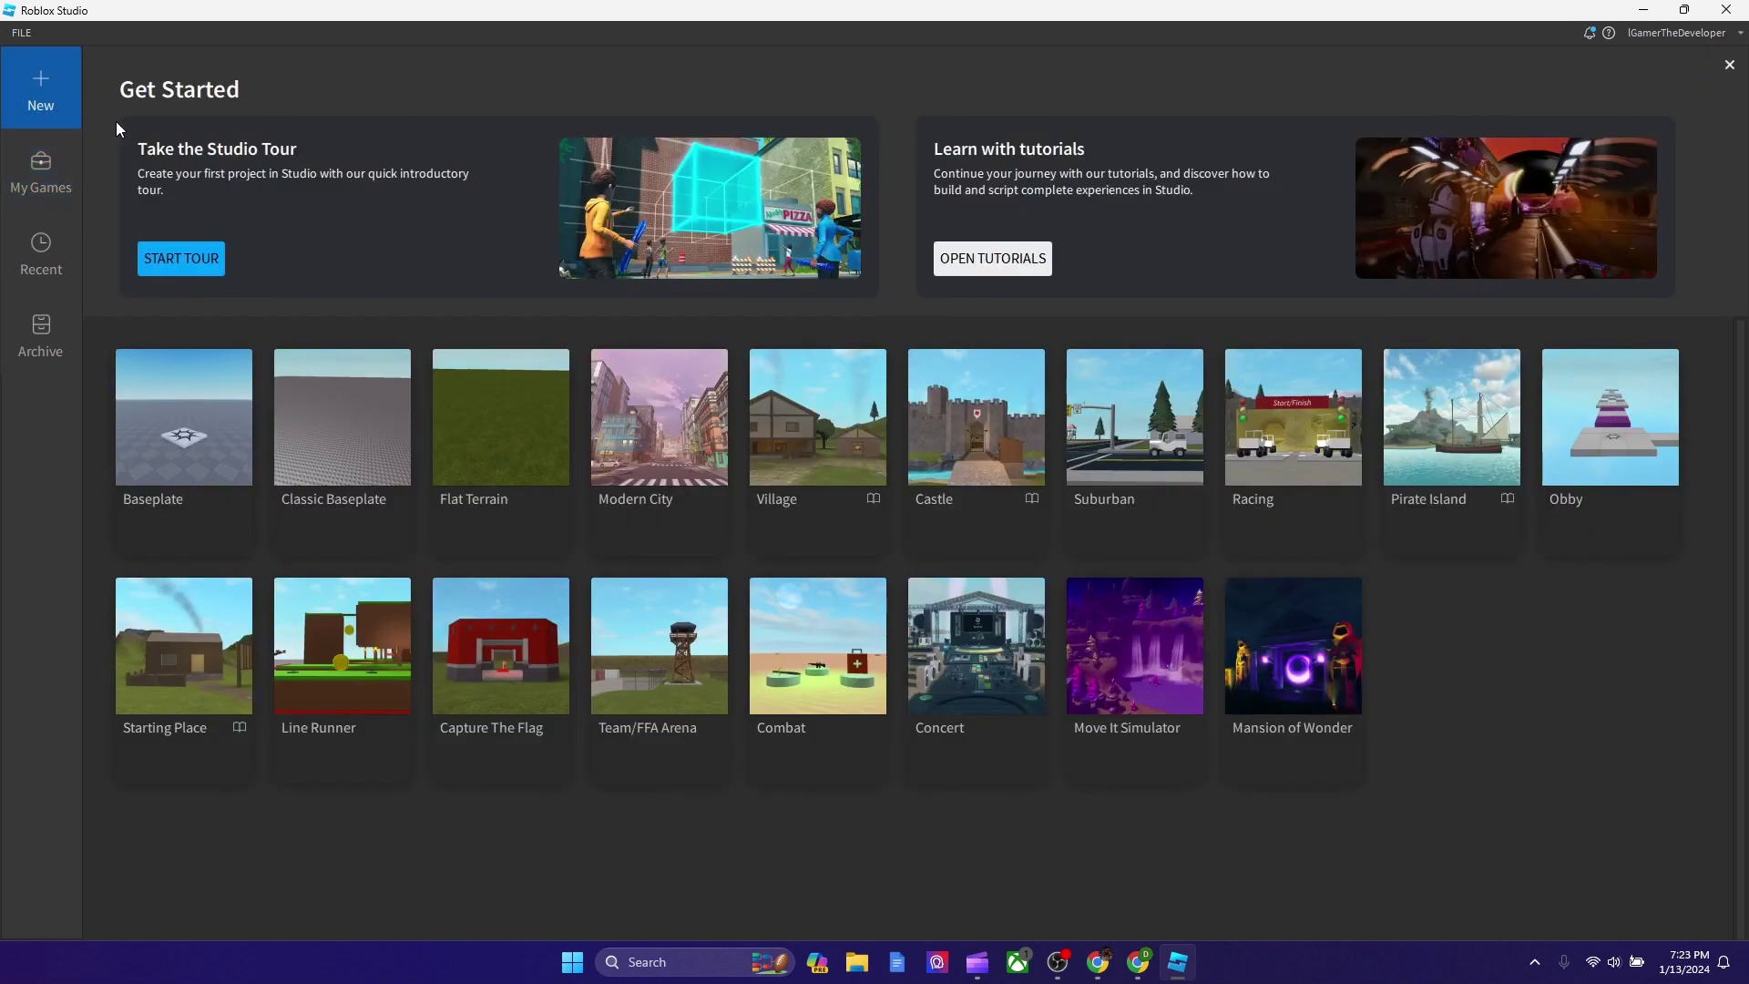
In My Games' Shared With Me tab, open Untitled Game's Roblox page in the browser, then close it.
click(70, 189)
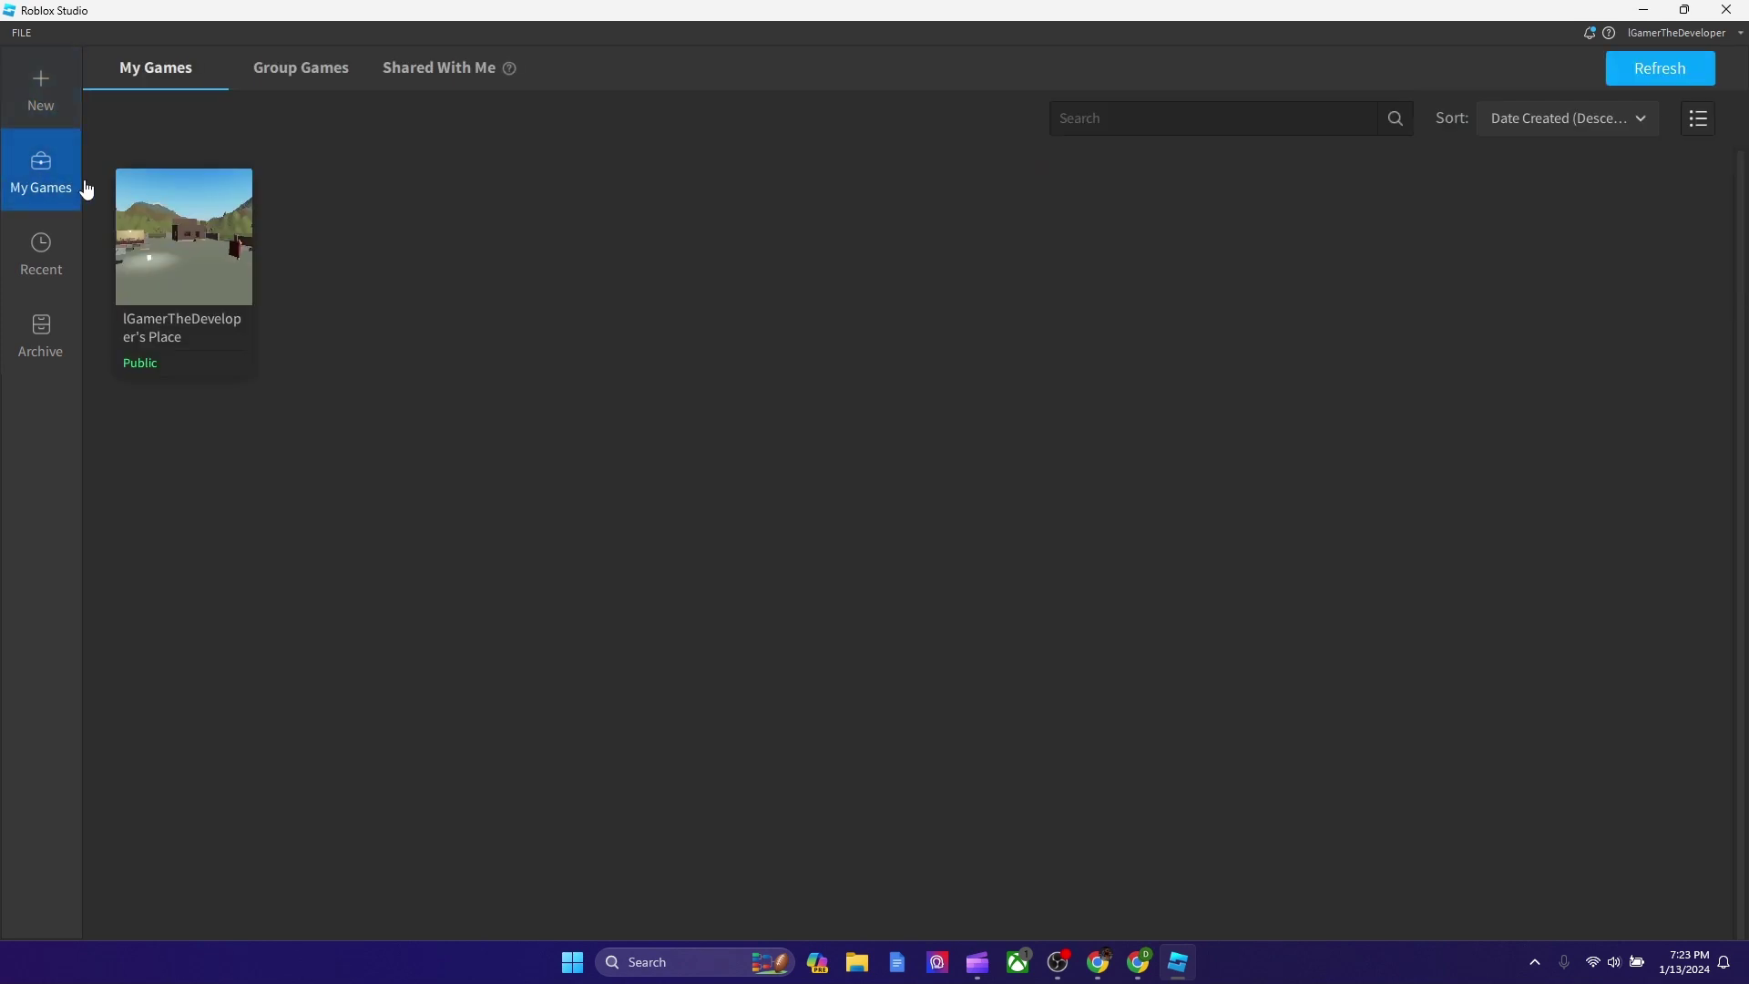
click(455, 91)
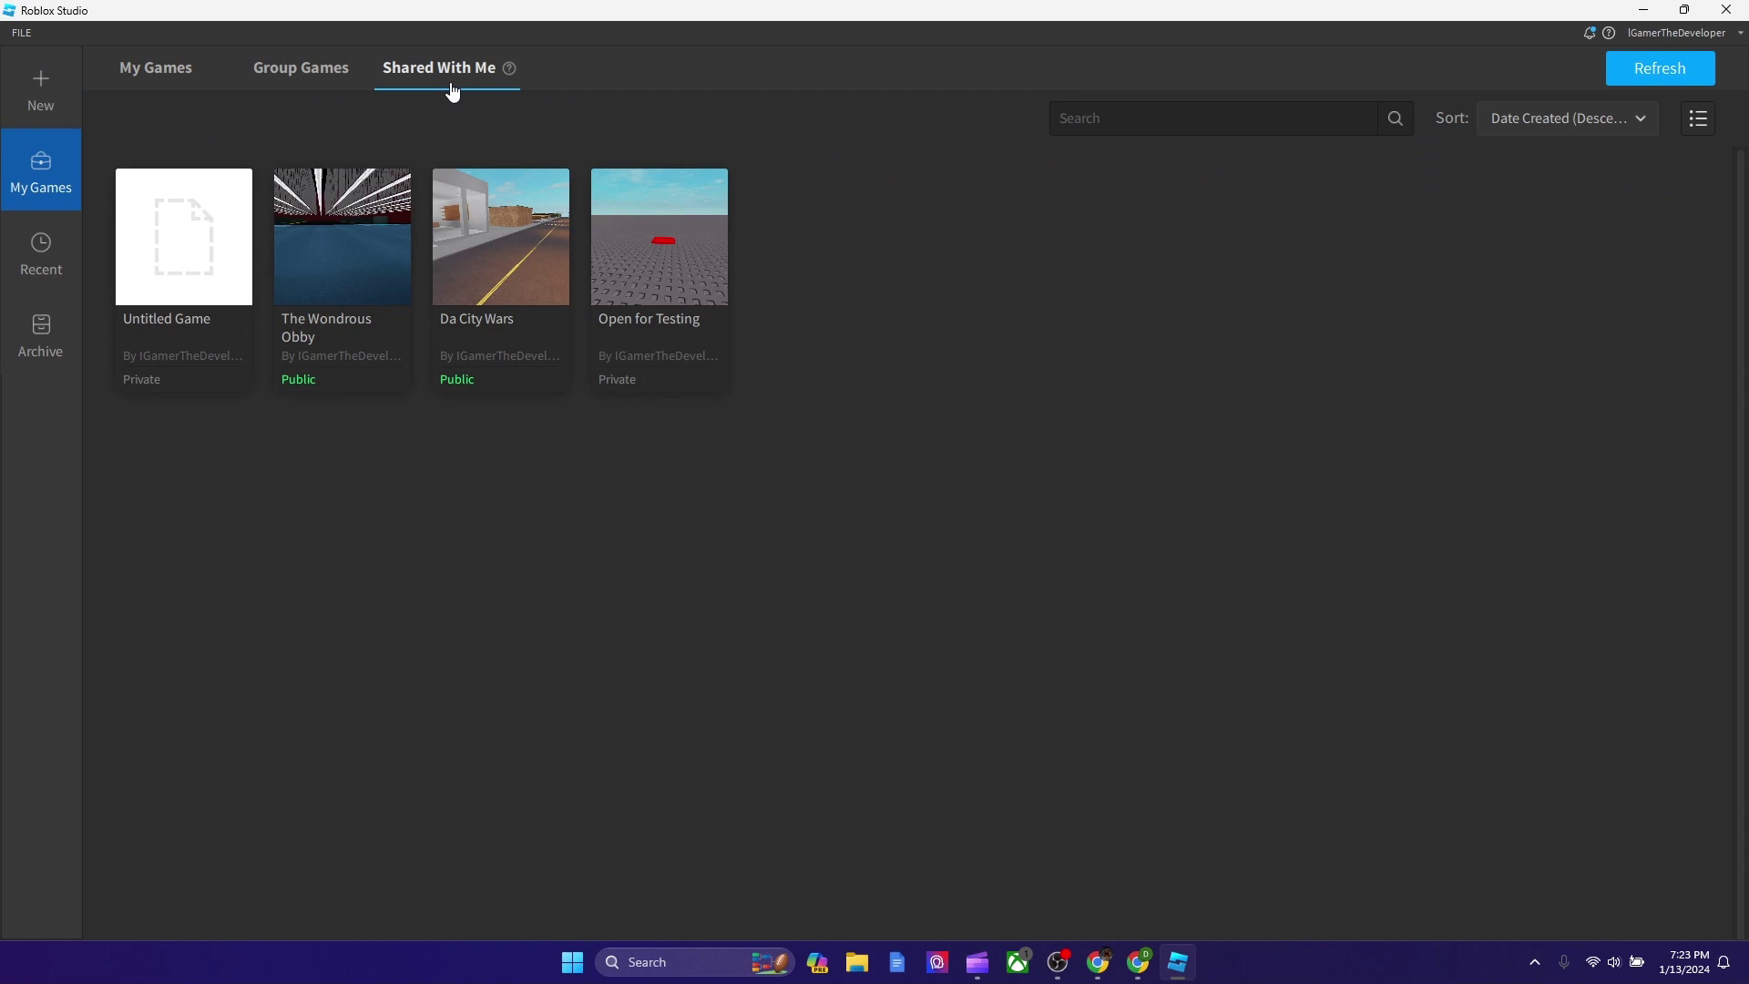
mouse_move(164, 265)
click(236, 185)
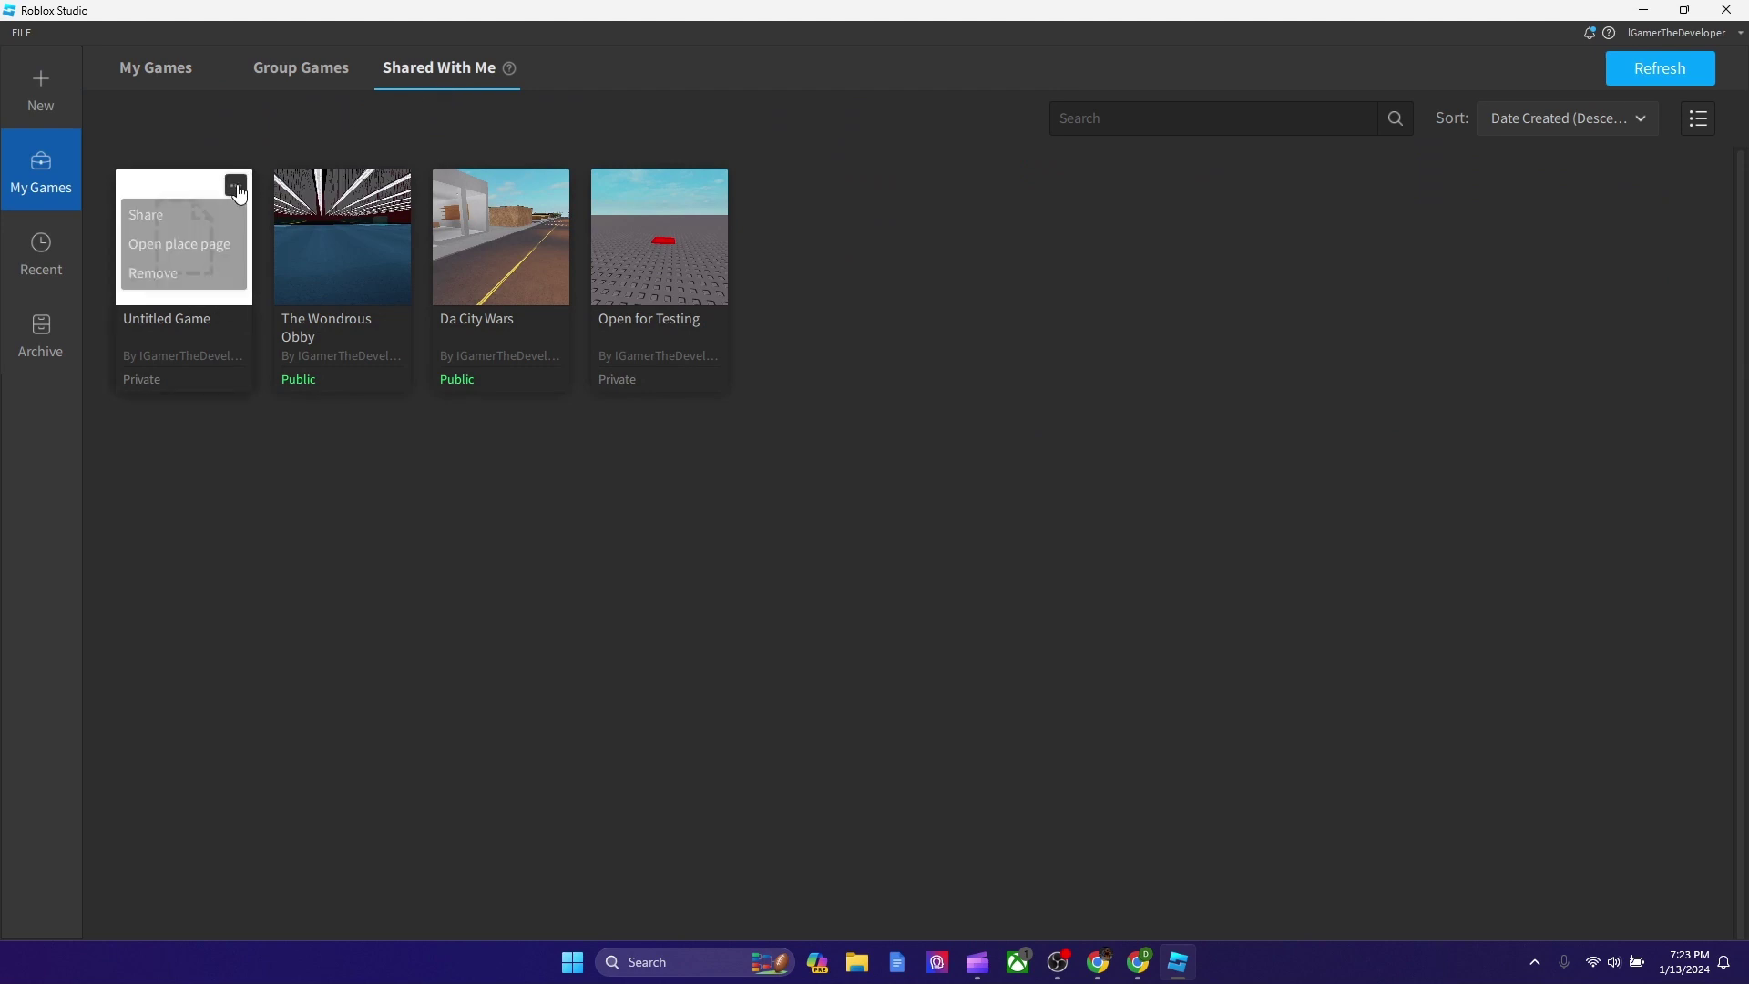
click(217, 243)
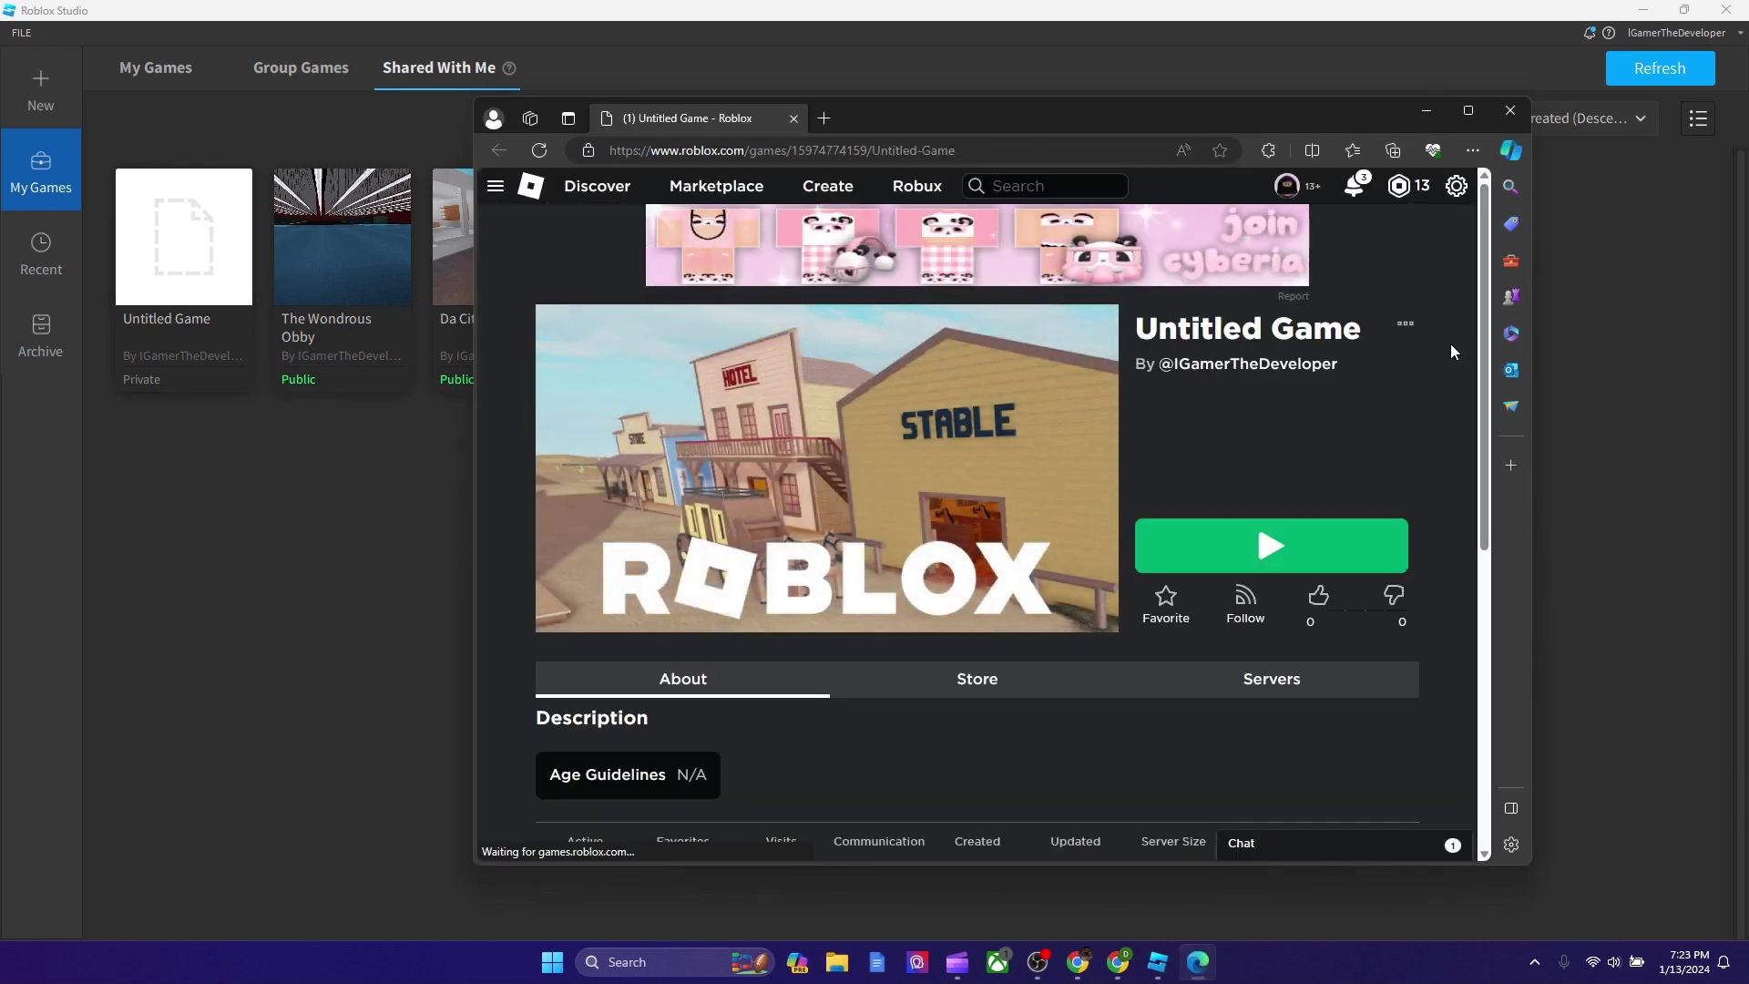
scroll(1449, 347, down, 3)
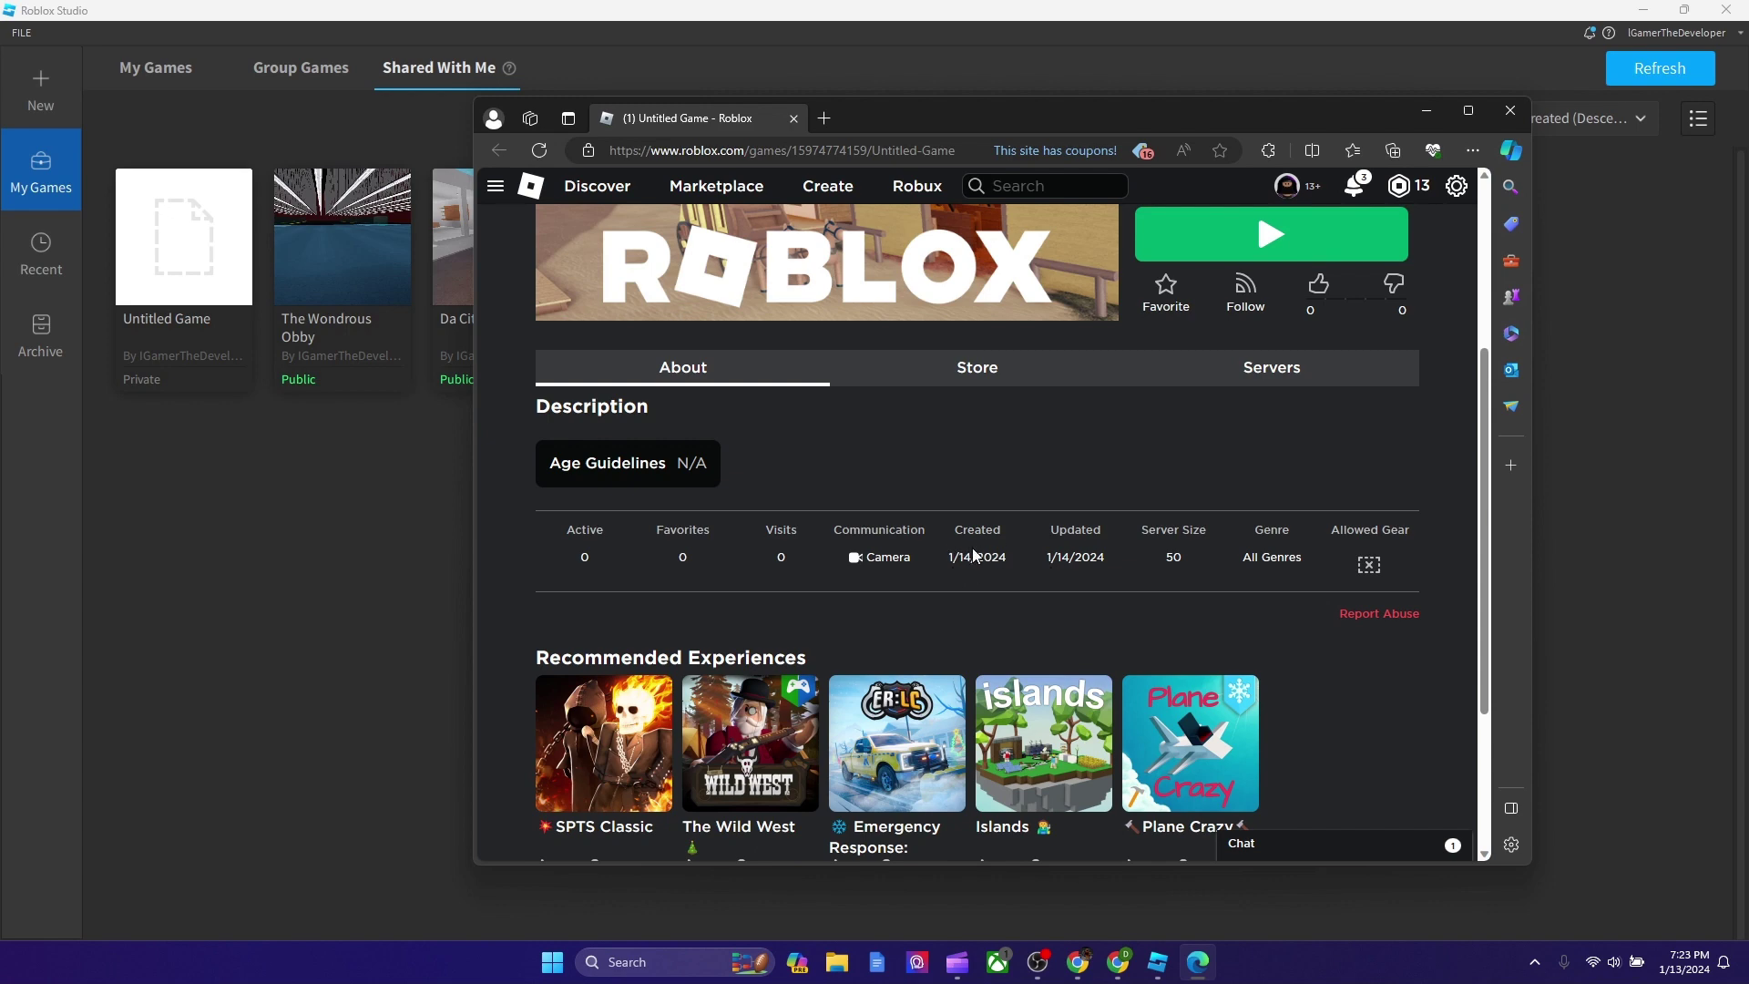
click(1511, 116)
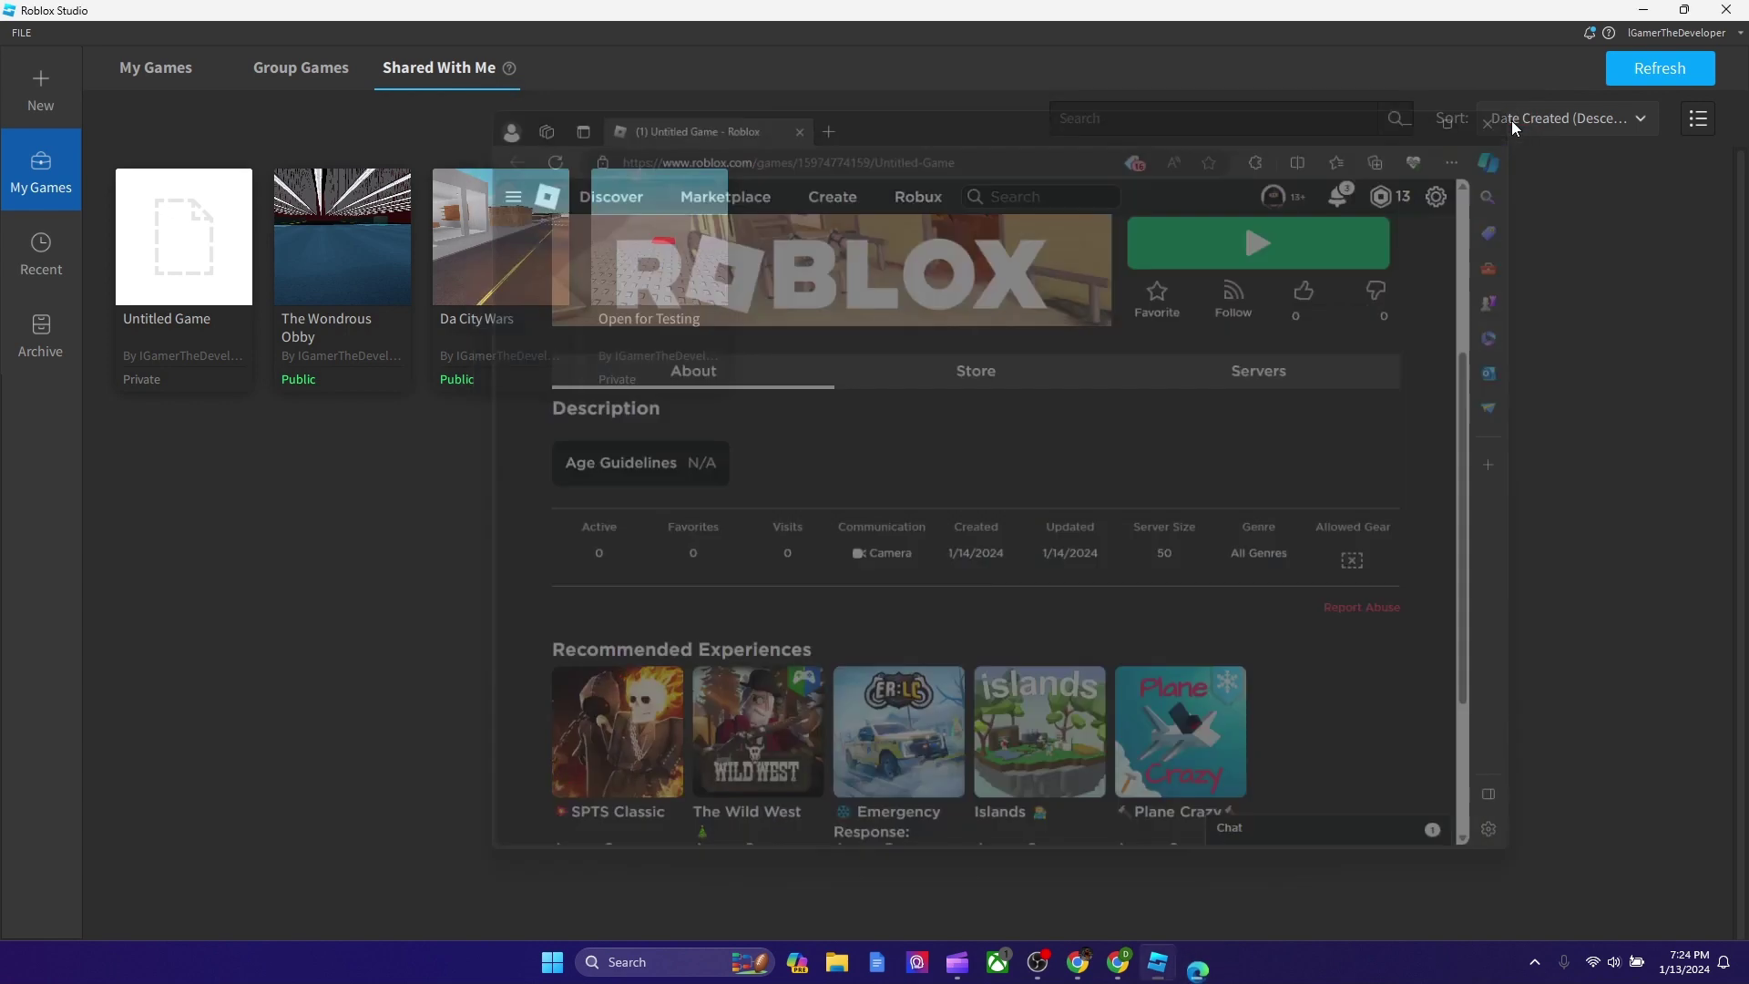
Open the shared Untitled Game from its card and orbit the view around the baseplate.
double_click(167, 270)
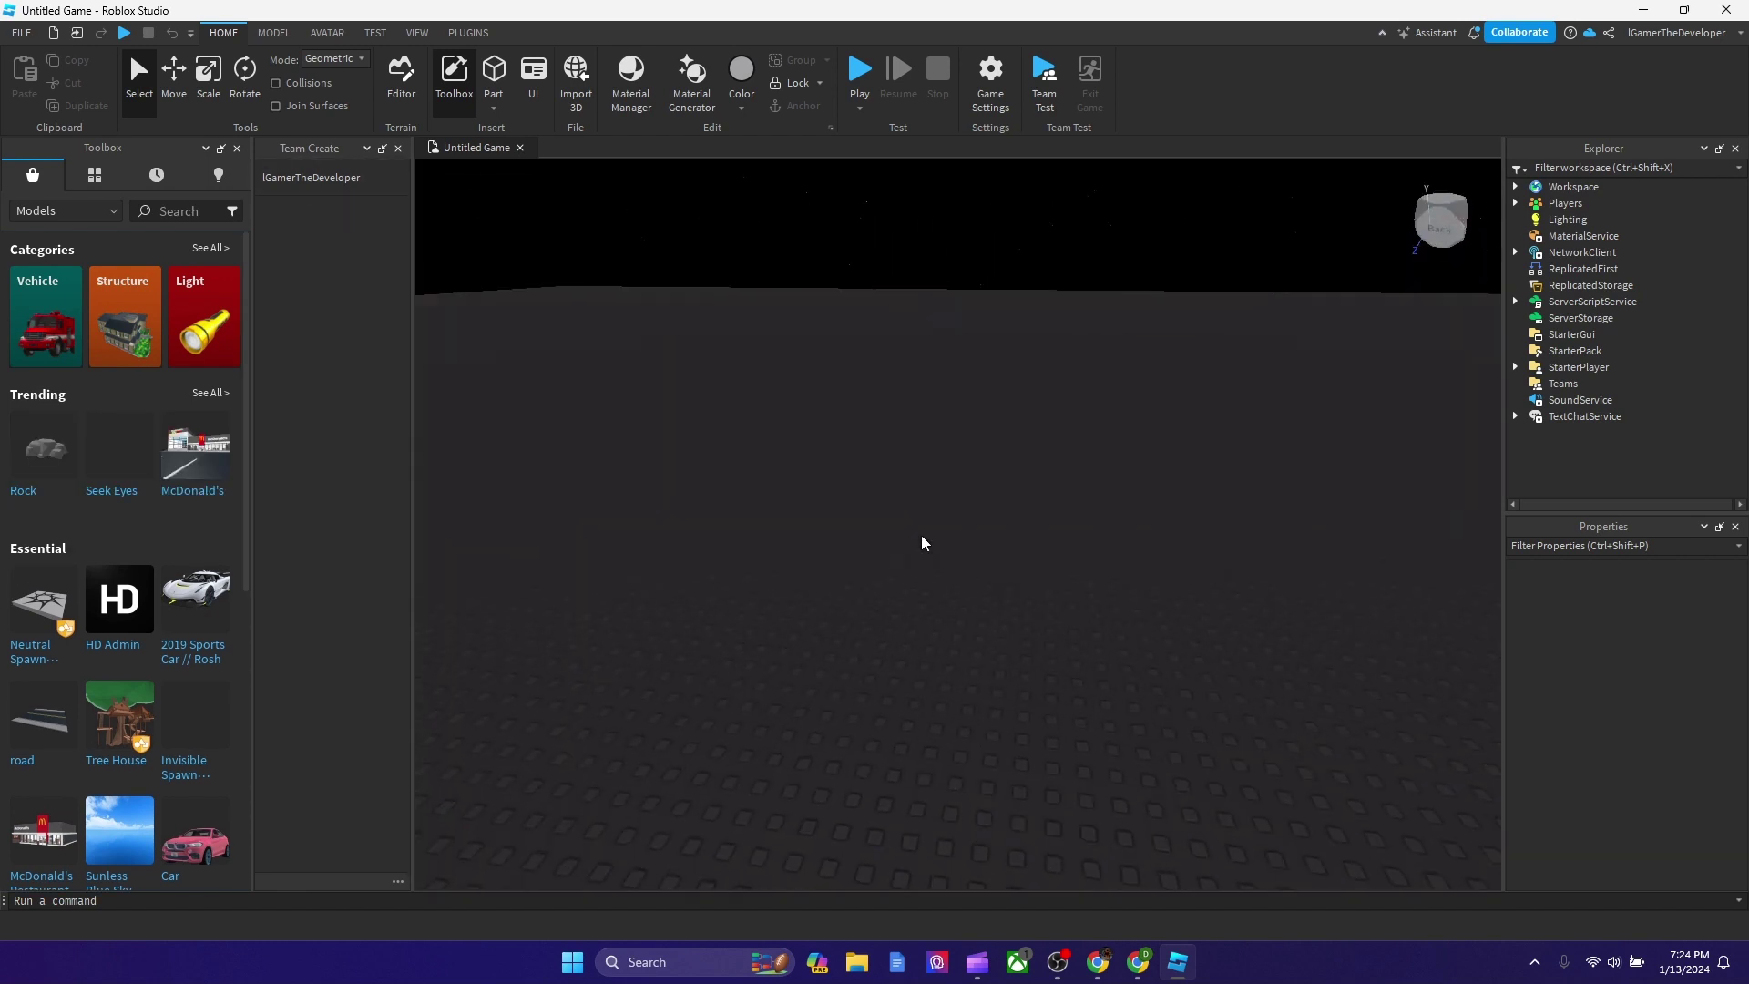
right_drag(934, 531, 933, 530)
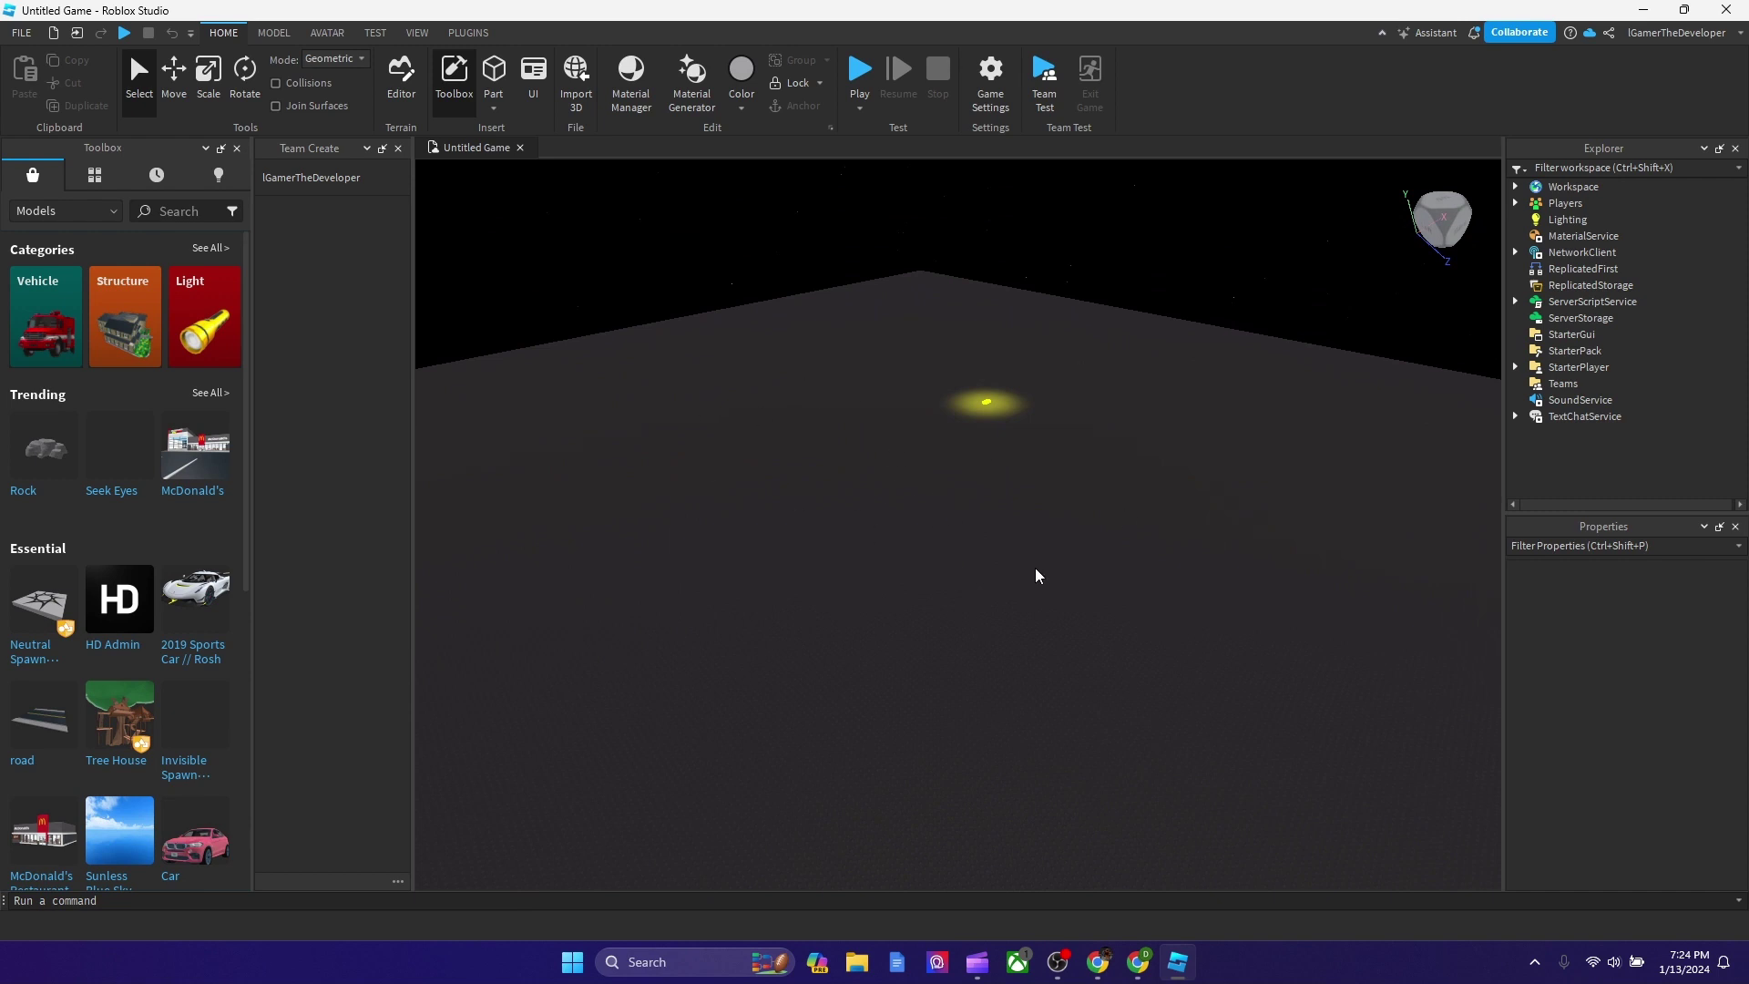